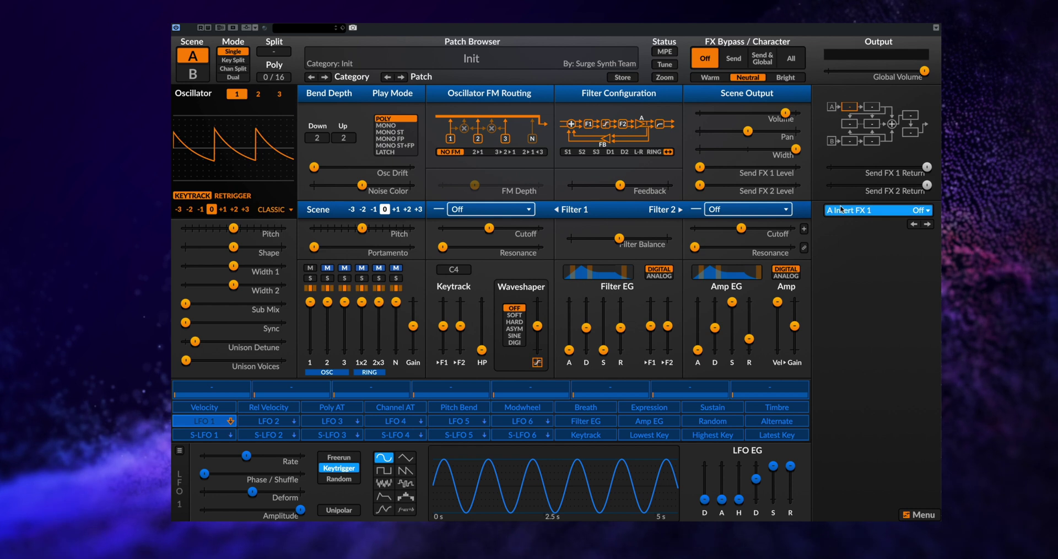
left_click(863, 210)
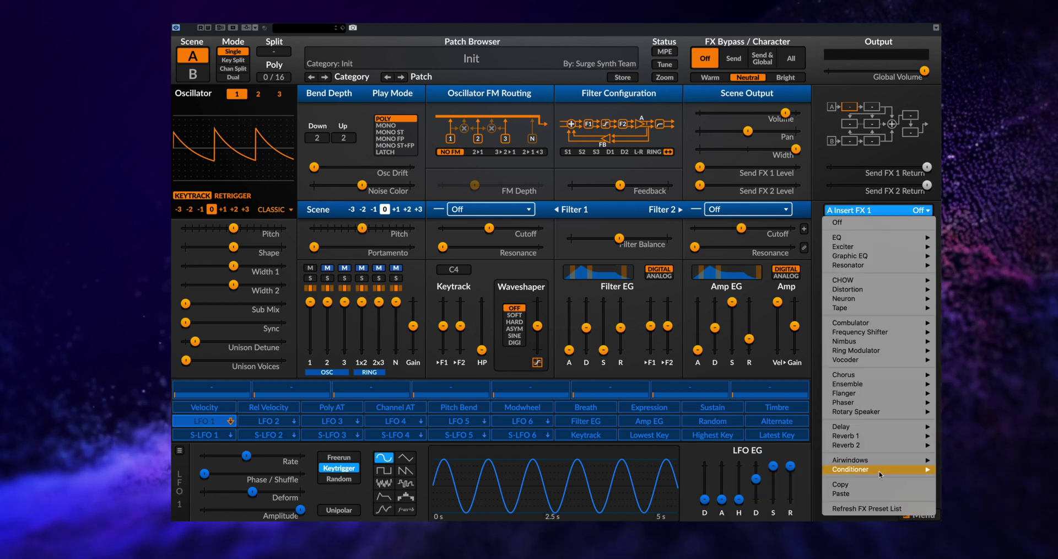
mouse_move(887, 462)
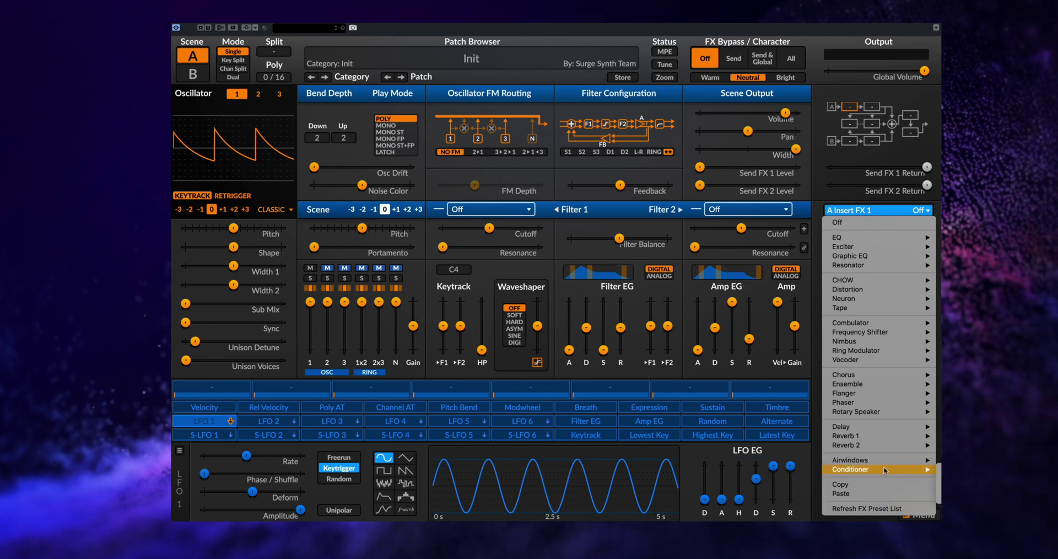
left_click(526, 209)
left_click(526, 209)
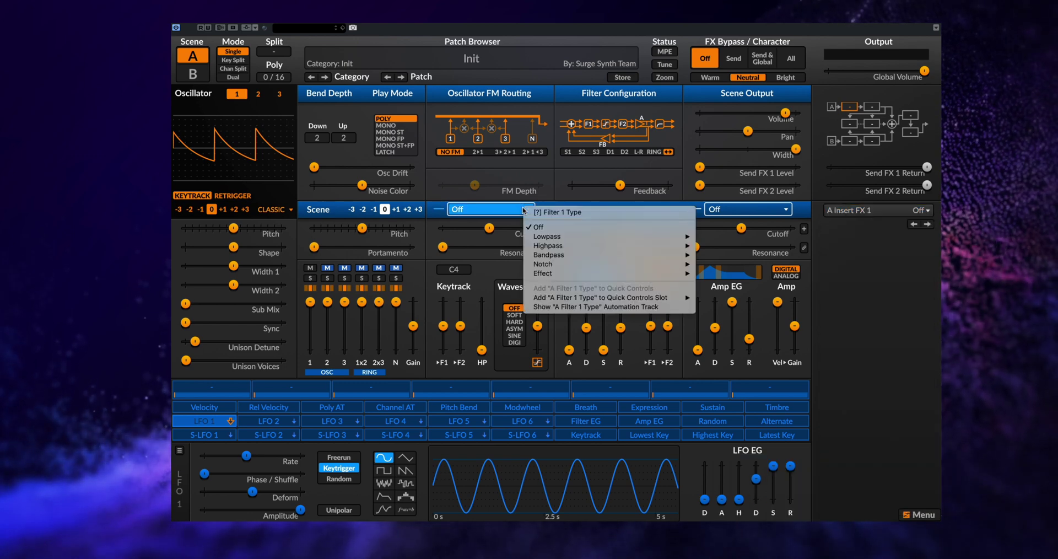
mouse_move(579, 238)
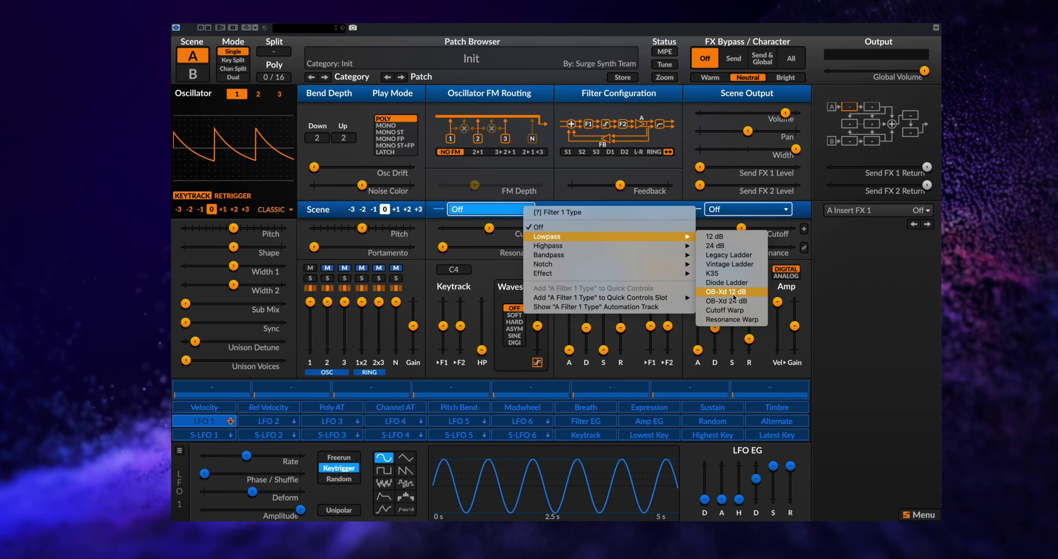
left_click(895, 298)
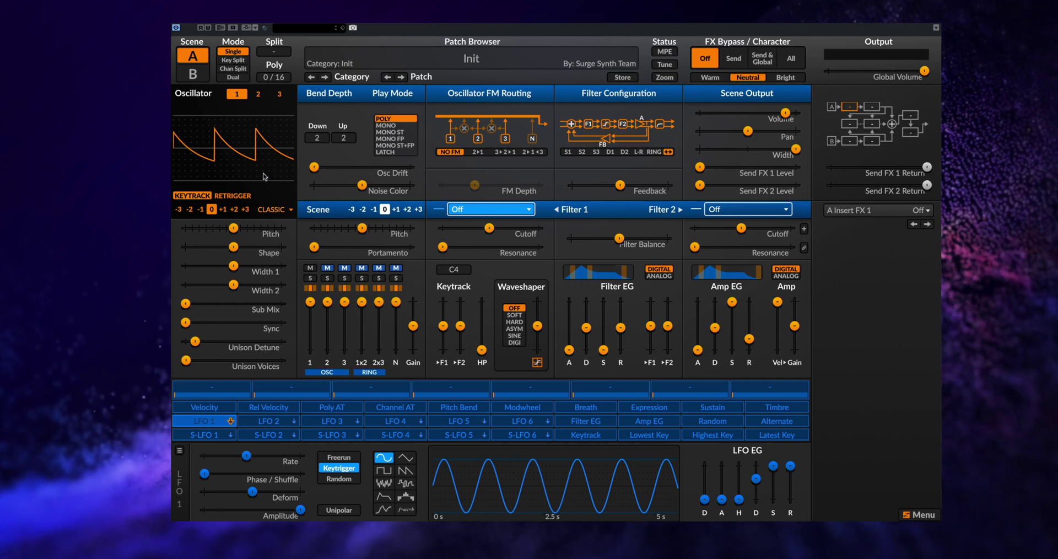
Switch oscillator 1 to the Wavetable type and load the Basic wavetable Sine To Sawtooth HQ.
left_click(279, 210)
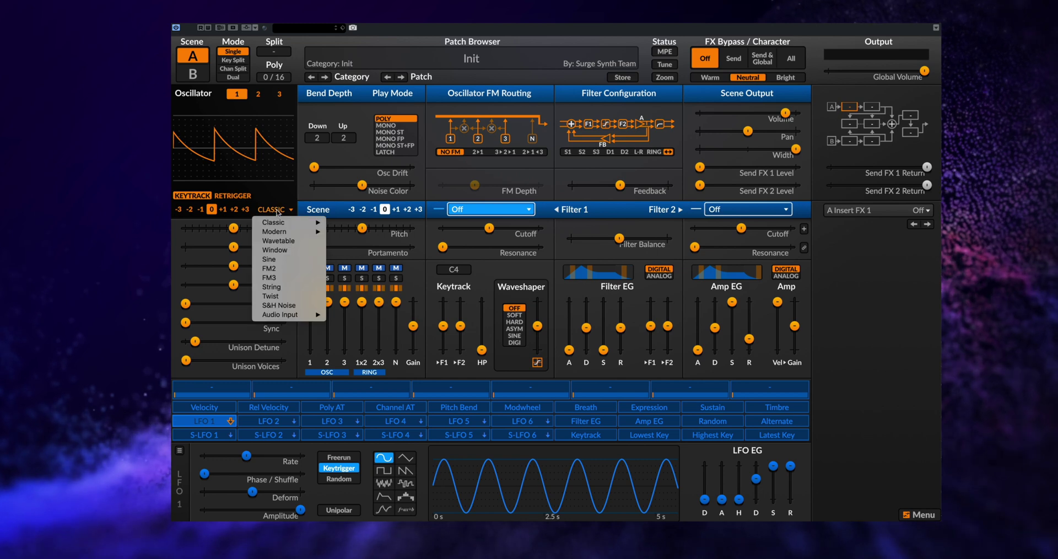
left_click(284, 242)
left_click(247, 180)
mouse_move(270, 191)
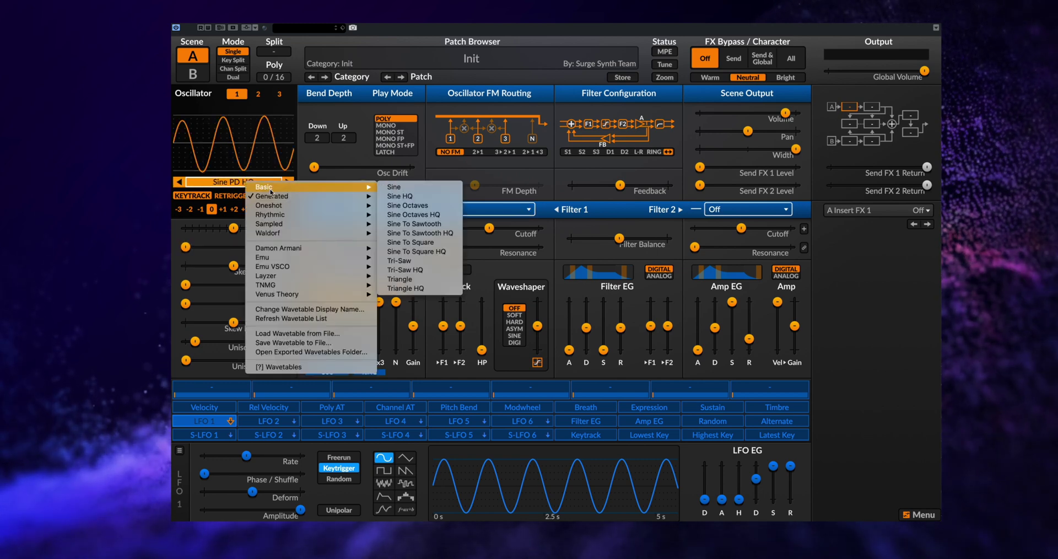
left_click(438, 234)
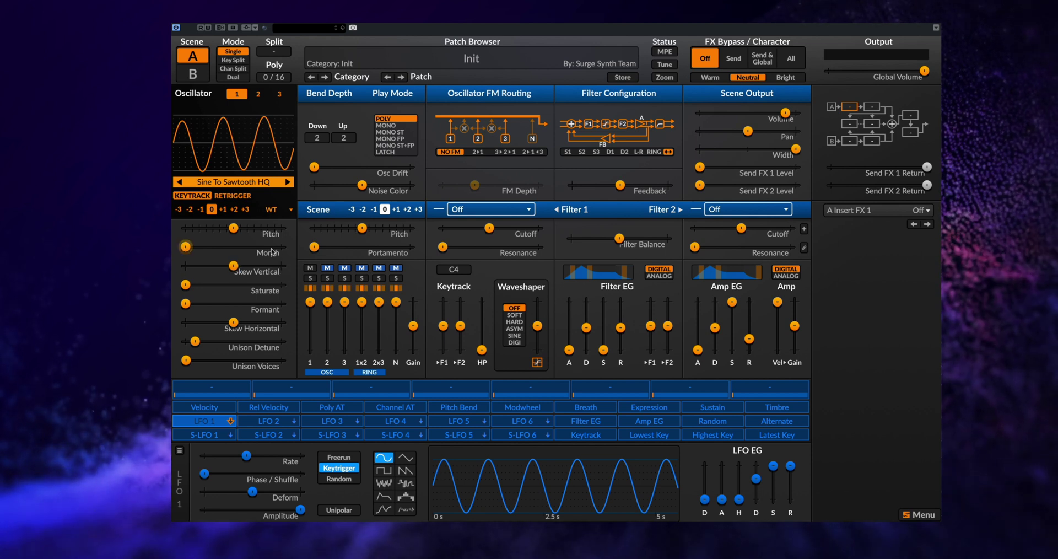
Raise oscillator 1's Morph and Unison Voices to maximum and set Unison Detune to the middle of its range.
left_click_drag(272, 251, 295, 251)
left_click_drag(208, 246, 282, 247)
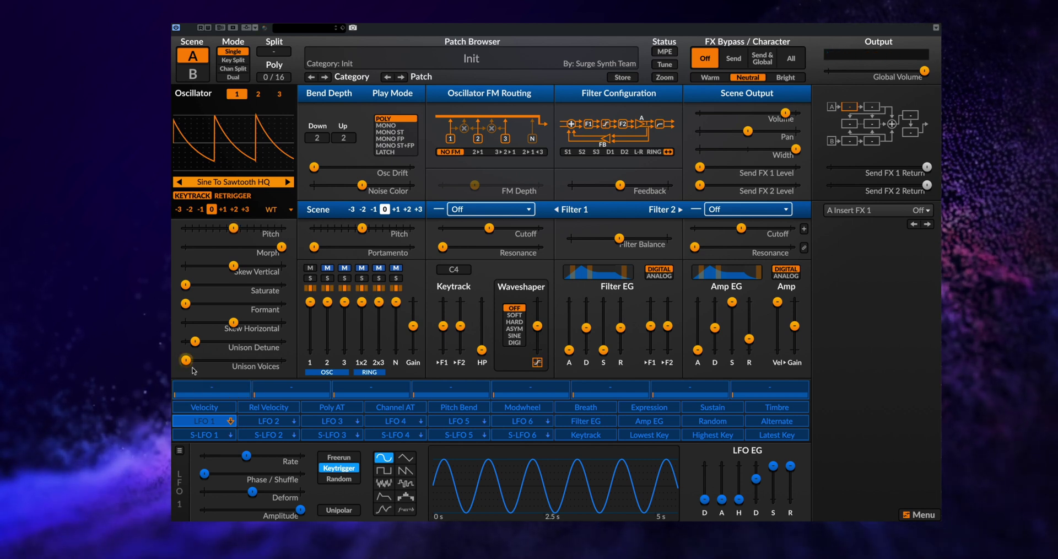
left_click_drag(186, 360, 282, 366)
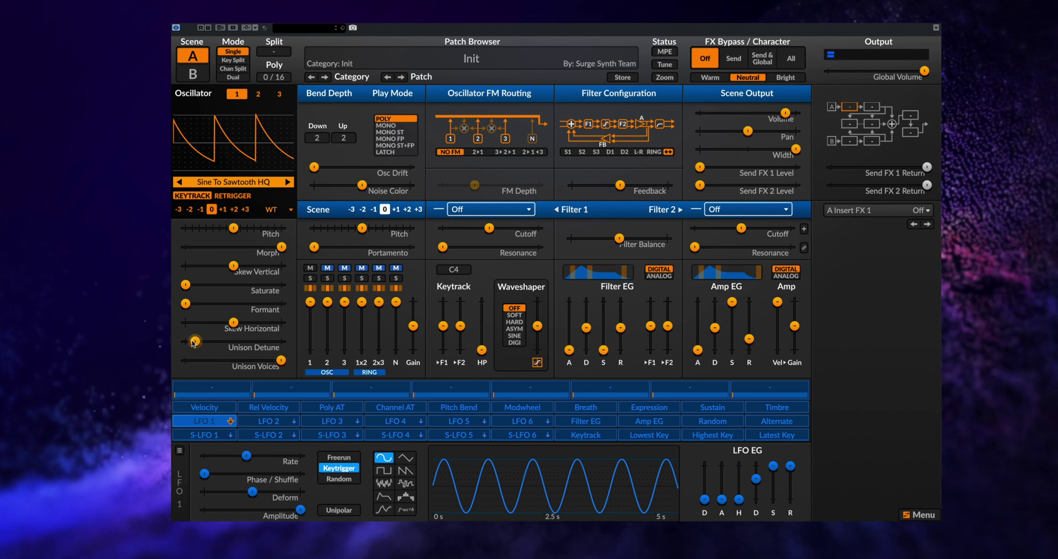
left_click_drag(196, 342, 234, 341)
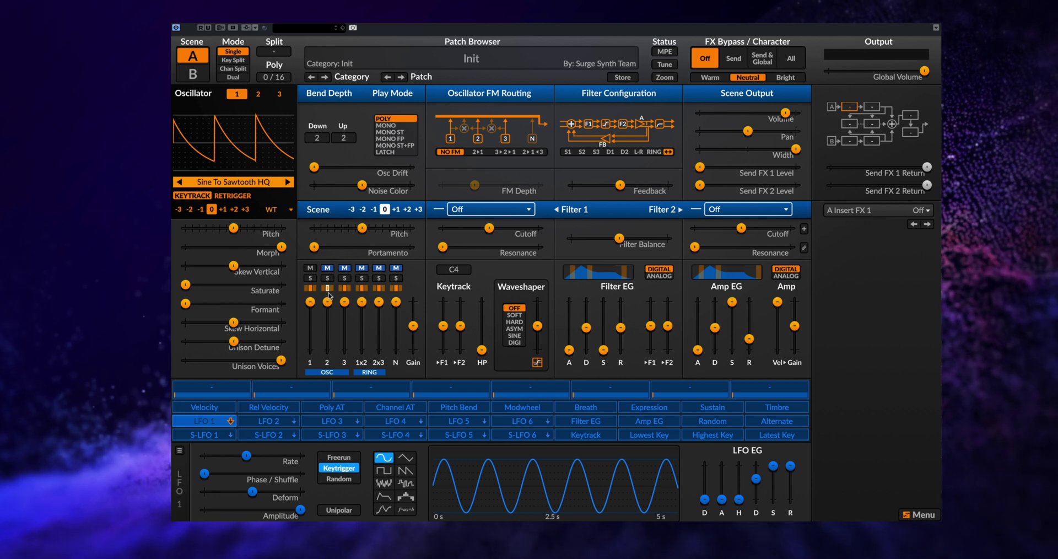
left_click(310, 278)
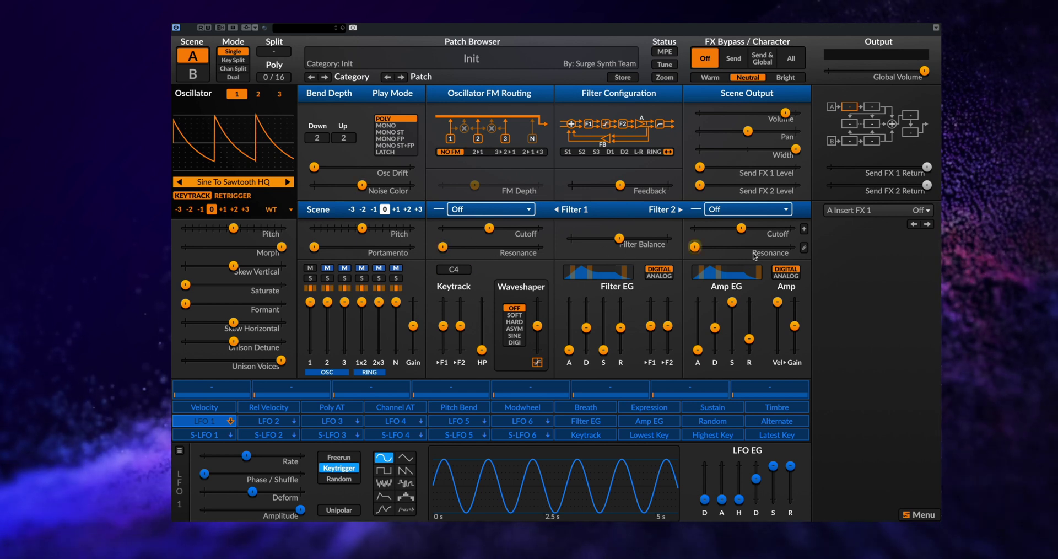
Shape the Amp EG with a much longer decay, slightly reduced sustain and a slightly longer release.
left_click_drag(715, 328, 753, 339)
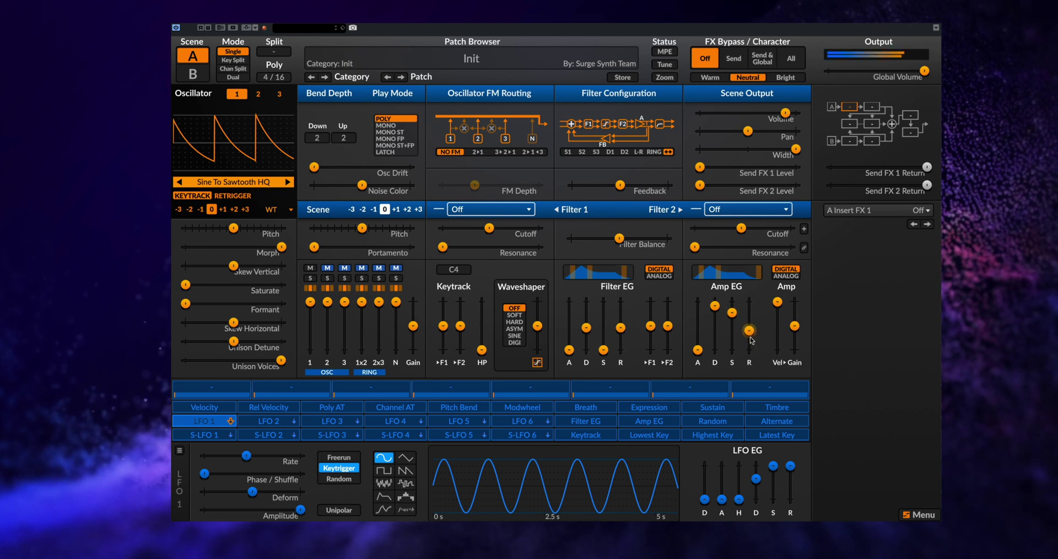
left_click_drag(752, 340, 751, 335)
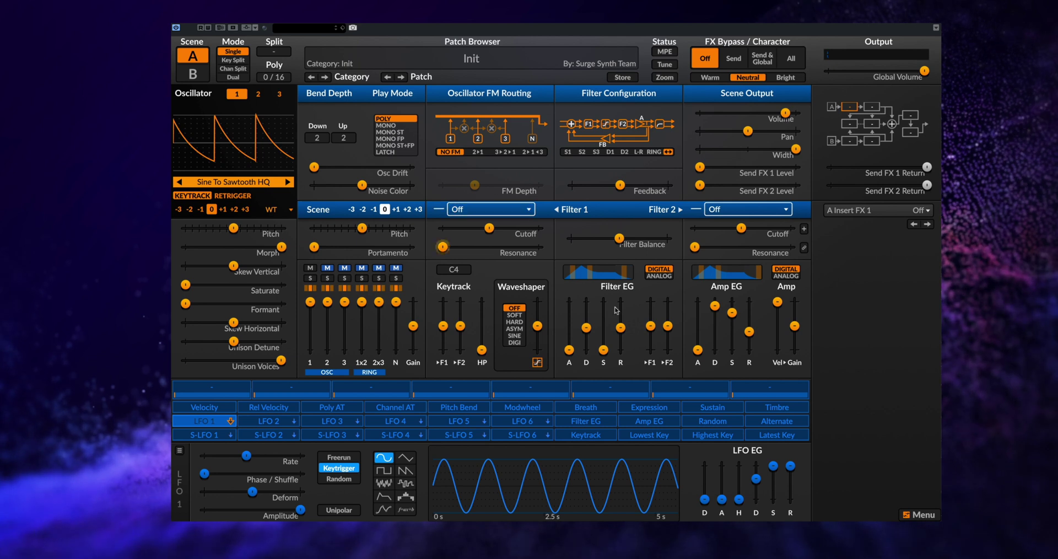
Set Filter 1 to the Legacy Ladder lowpass and lower its cutoff slightly below the middle.
left_click(491, 209)
mouse_move(627, 238)
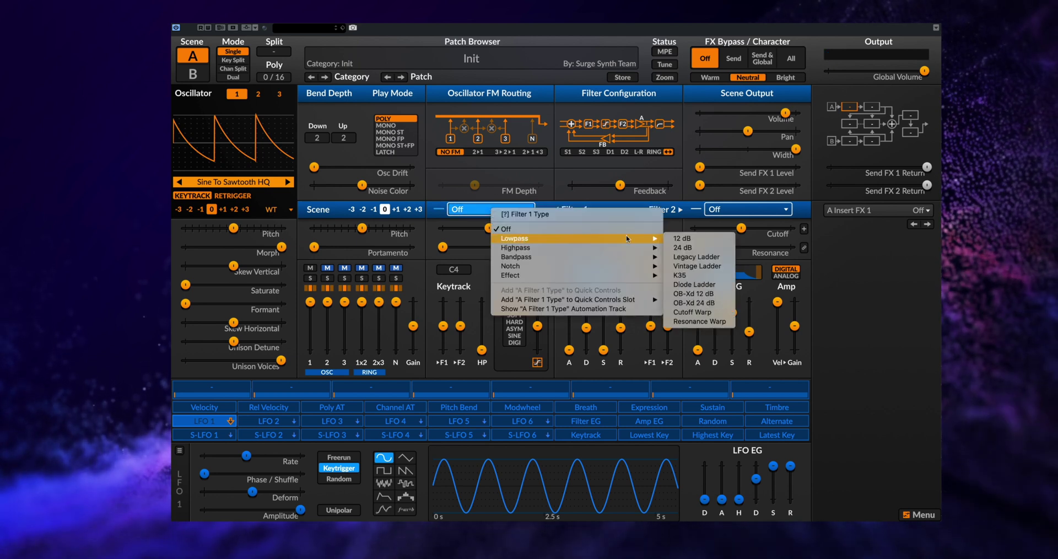
left_click(689, 257)
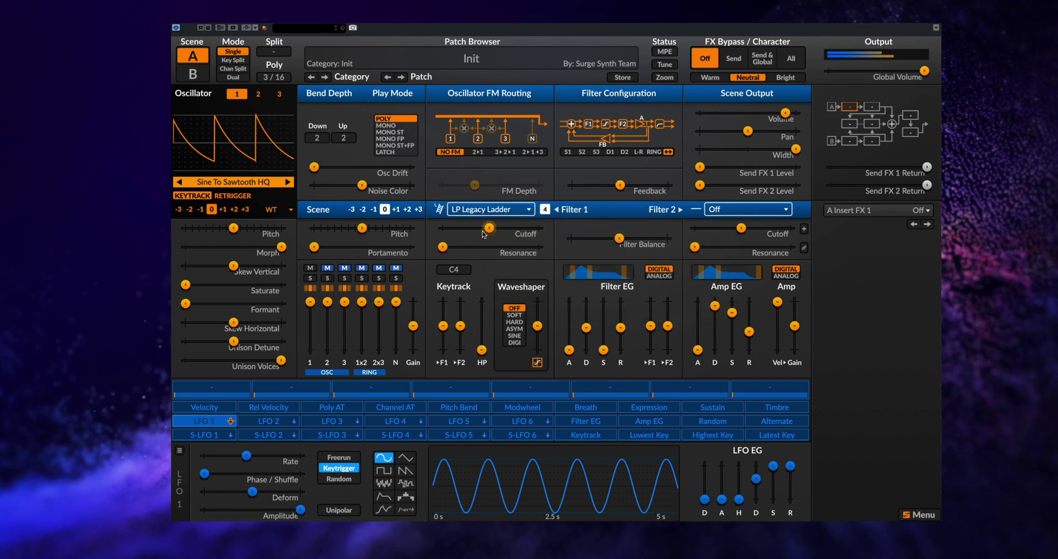
left_click_drag(487, 230, 479, 230)
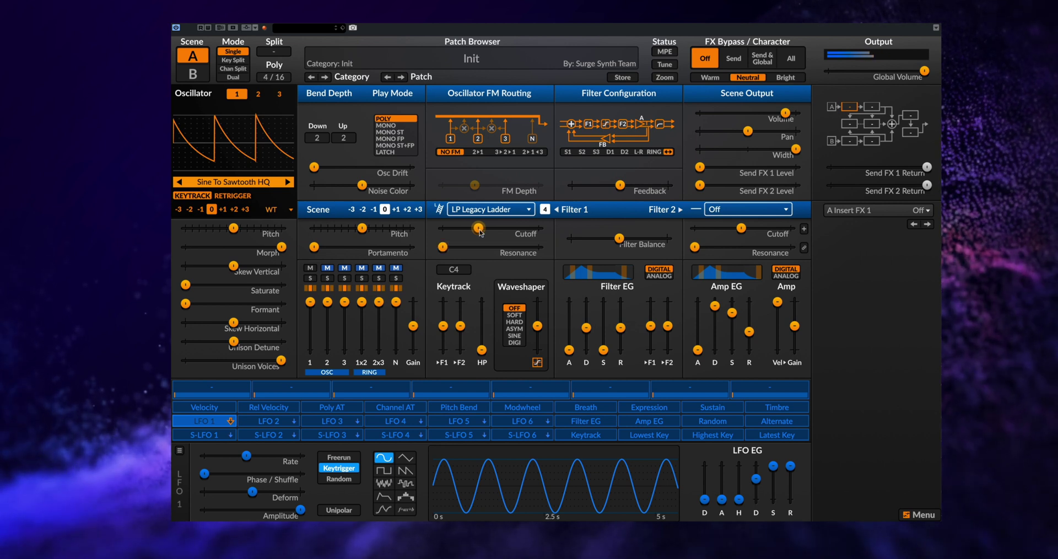
mouse_move(478, 230)
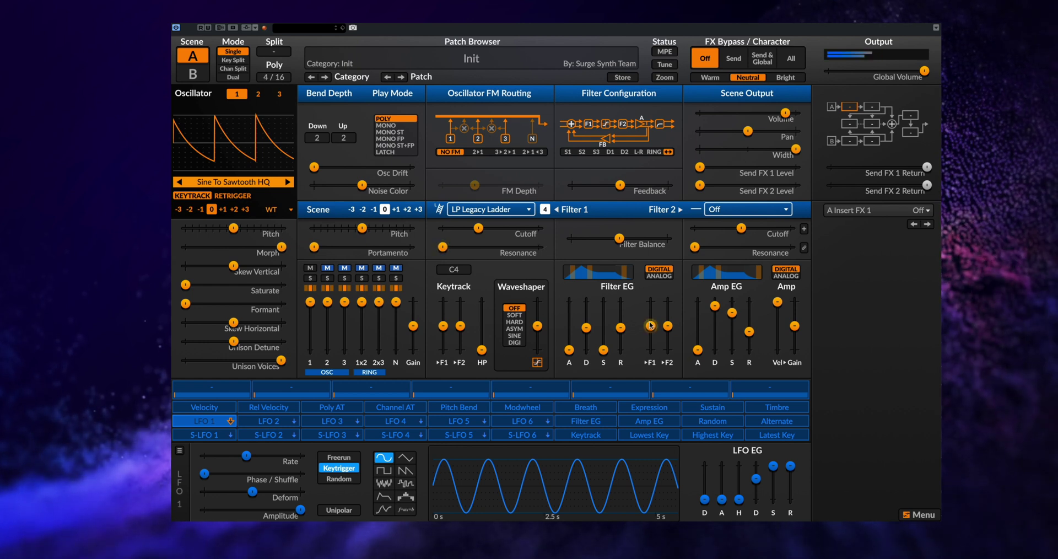
Raise the Filter EG amount for Filter 1 to a moderate positive level and shorten the envelope's release to near minimum.
left_click_drag(651, 326, 650, 312)
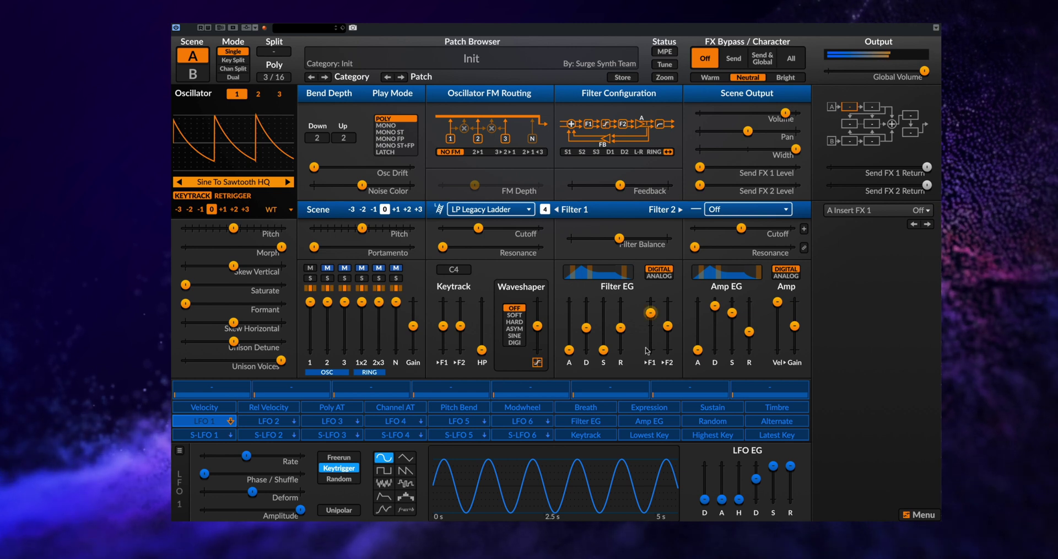
left_click_drag(620, 328, 588, 328)
left_click_drag(650, 312, 650, 302)
left_click_drag(650, 311, 650, 316)
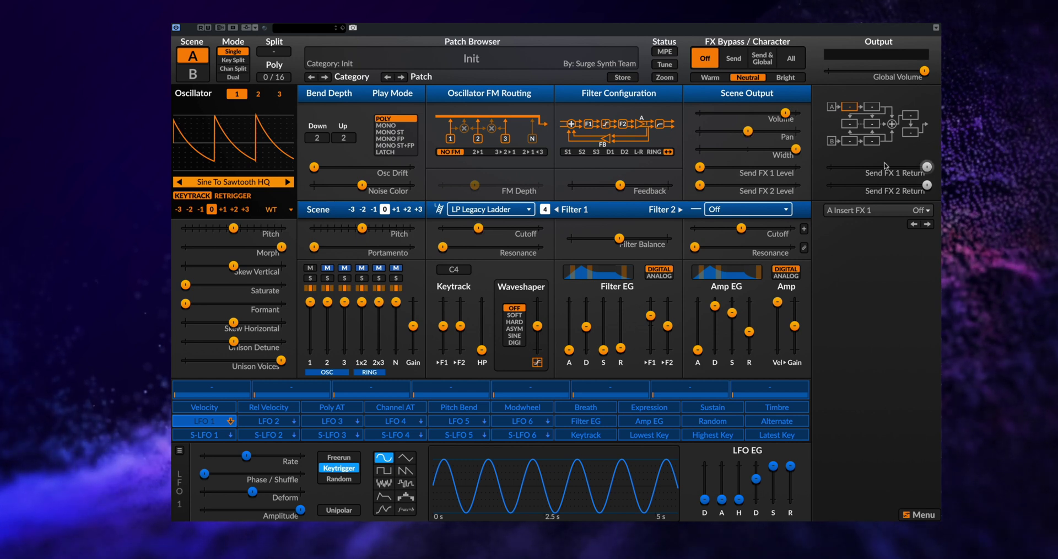
Assign the Modwheel to open Filter 1's cutoff, with the modulation reaching close to the upper end of its range.
left_click(523, 407)
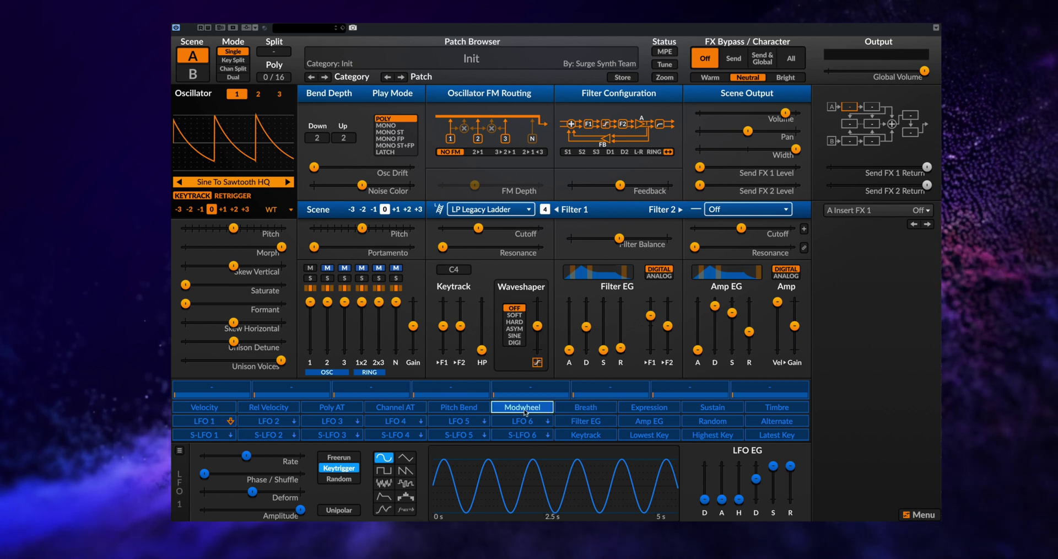
left_click(524, 408)
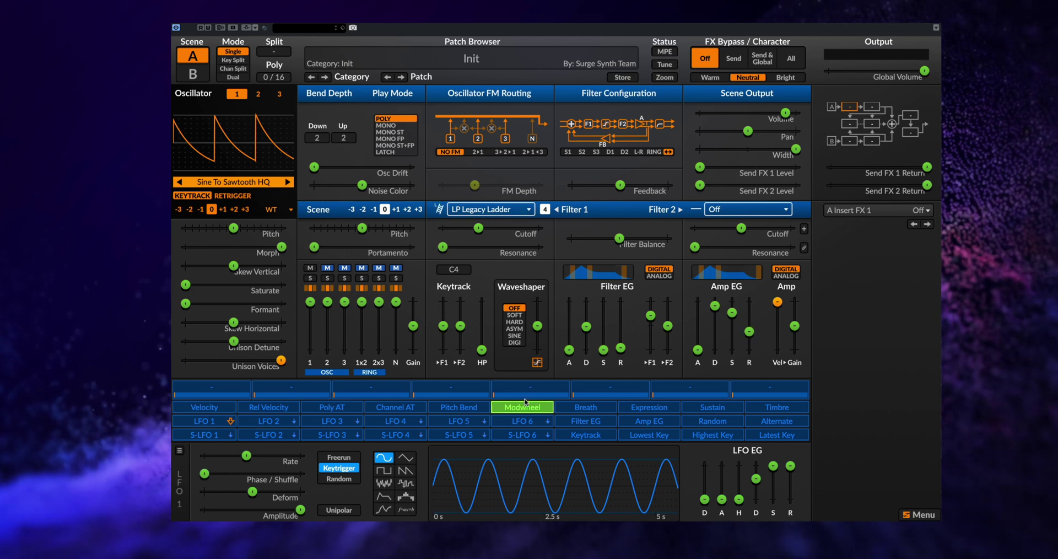
left_click_drag(478, 227, 519, 228)
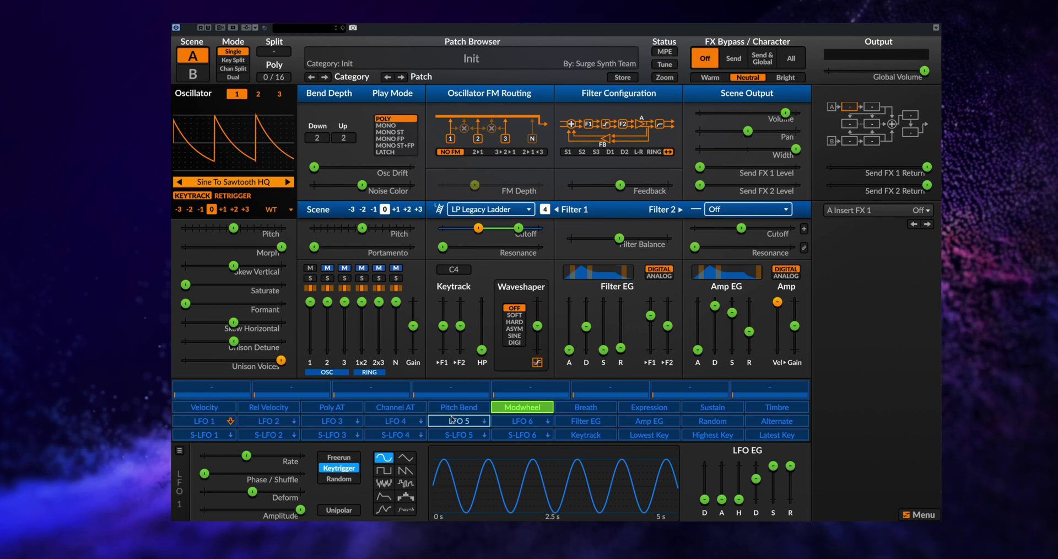
left_click(523, 408)
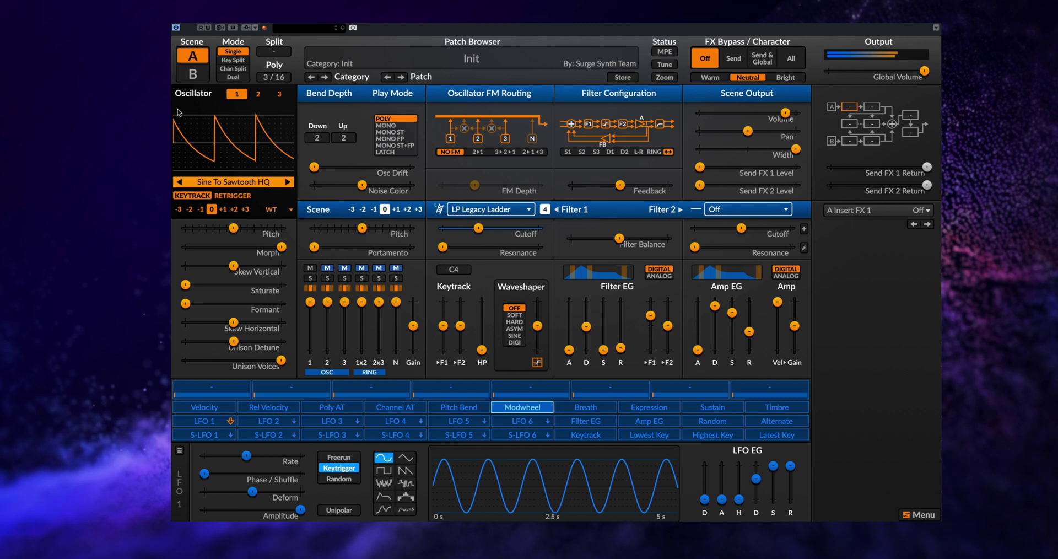
left_click(515, 406)
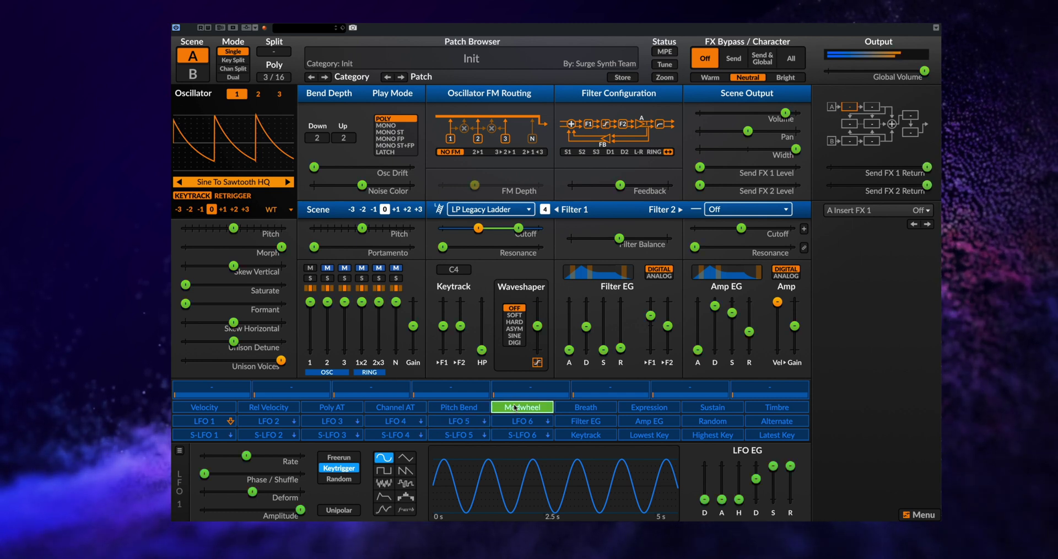
left_click_drag(479, 228, 525, 227)
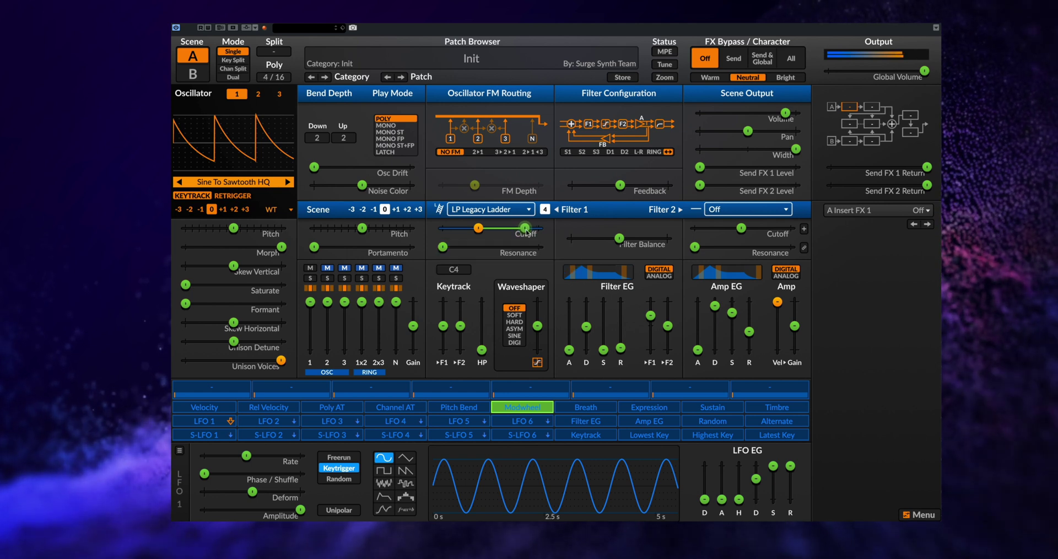
left_click(533, 410)
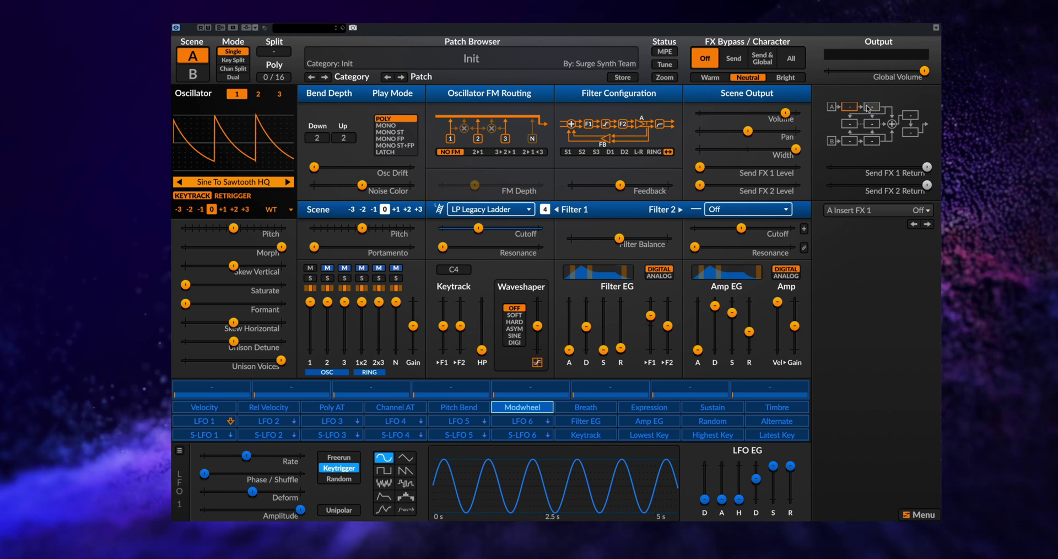
Load the Reverb 1 preset Long 1 into the A Insert FX 1 slot.
left_click(910, 115)
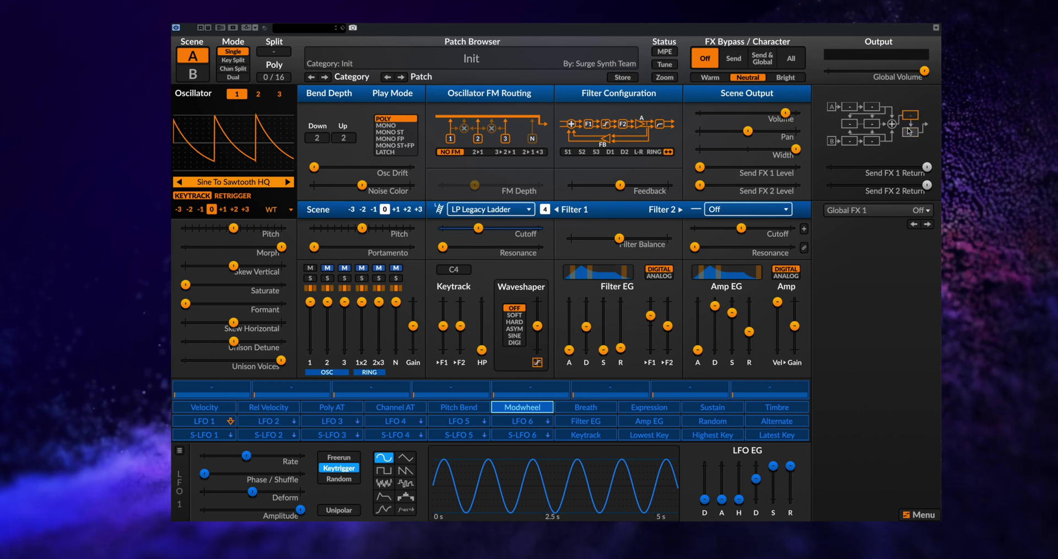
left_click(850, 107)
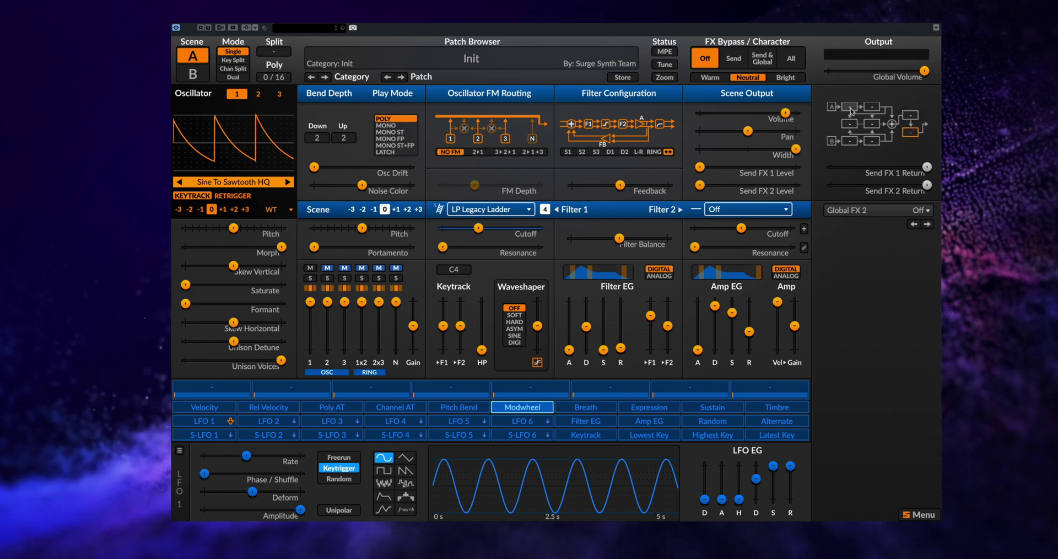
left_click(898, 213)
mouse_move(882, 436)
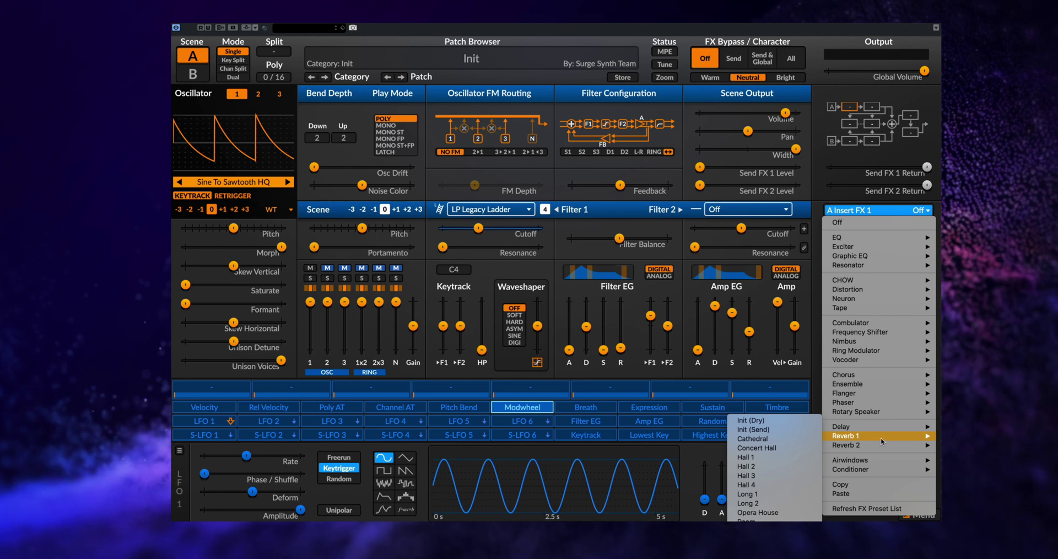
left_click(766, 493)
Set the reverb's pre-delay to minimum and lower its mix to slightly under half.
left_click_drag(852, 247, 831, 247)
left_click_drag(928, 470, 892, 452)
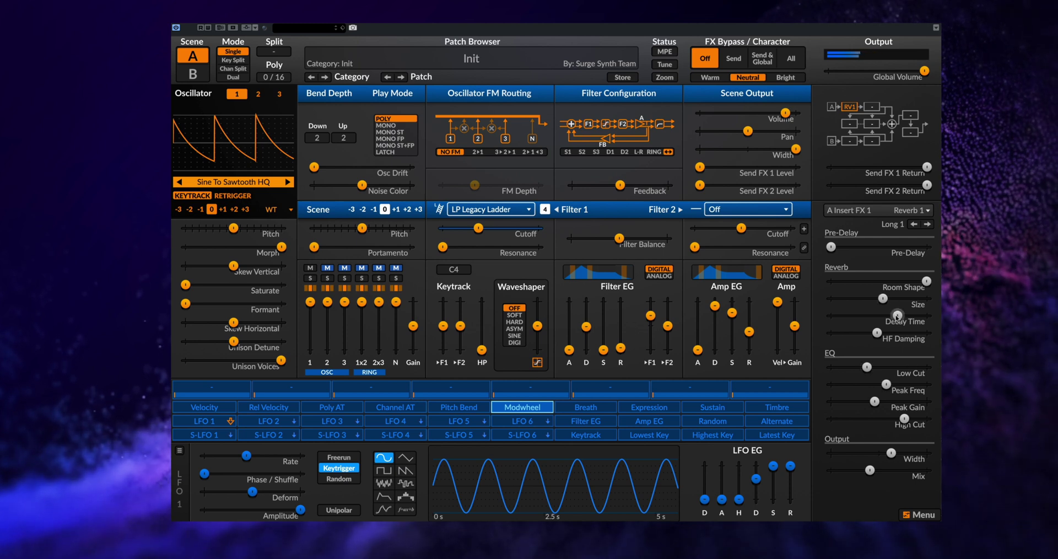
Shorten the reverb's decay time slightly and lower its HF damping to about 6%.
left_click_drag(897, 315, 853, 332)
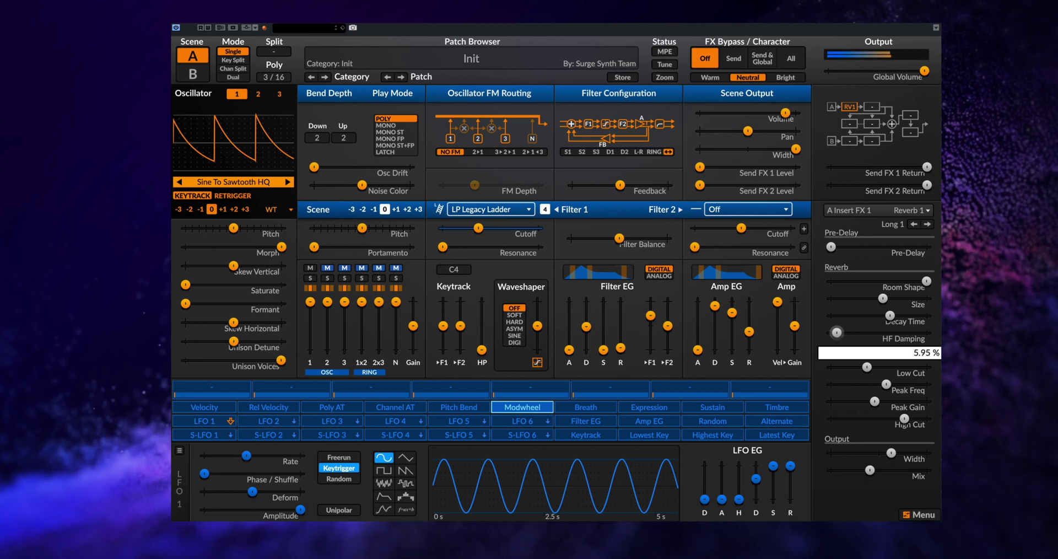
left_click_drag(836, 332, 838, 333)
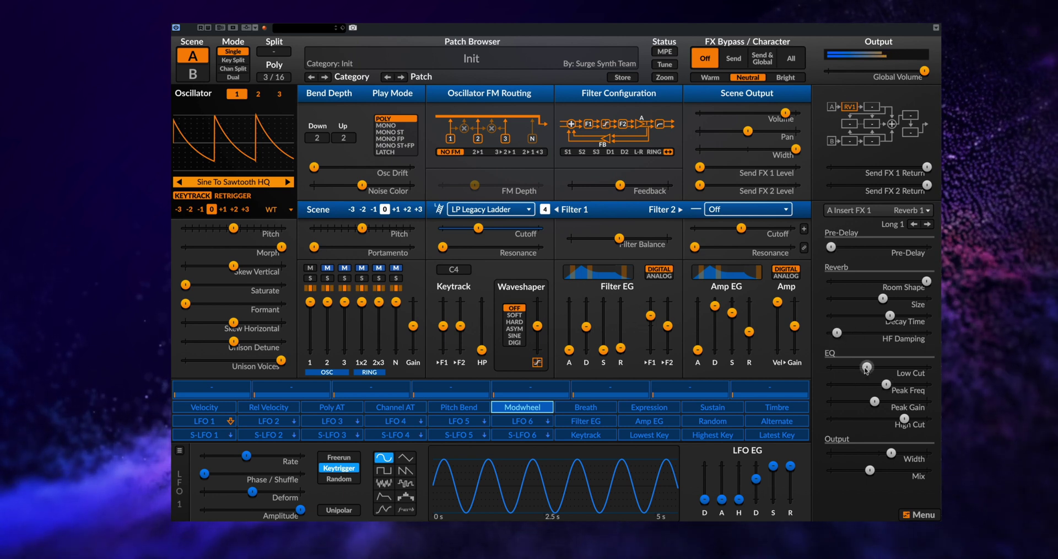
Raise the reverb EQ's low cut slightly to about 257 Hz.
left_click(866, 367)
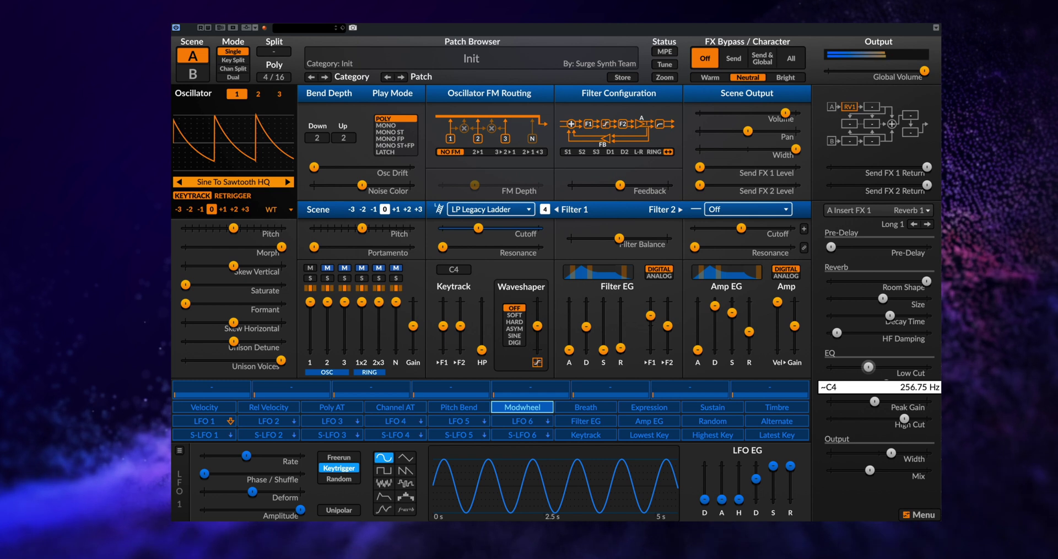
left_click_drag(868, 367, 873, 373)
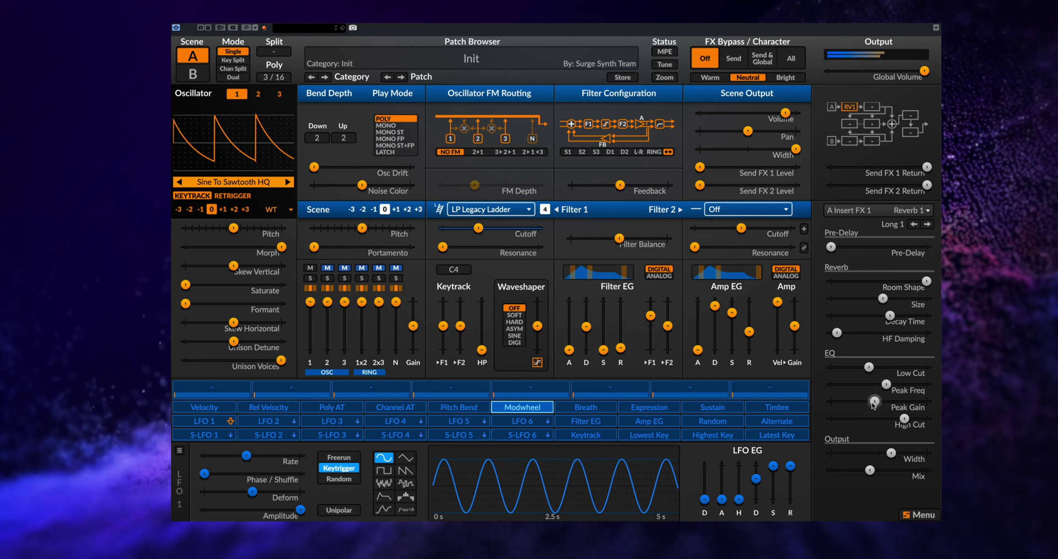
Raise the reverb EQ's peak gain and peak frequency slightly, and lower the reverb's mix to about 30%.
left_click_drag(872, 404, 876, 404)
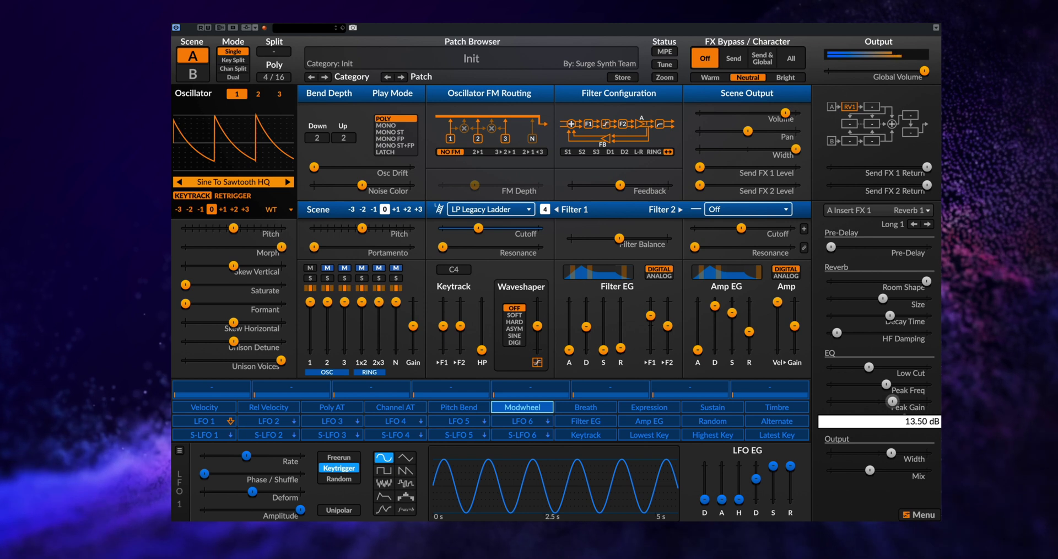
left_click_drag(885, 384, 900, 384)
left_click_drag(870, 469, 860, 470)
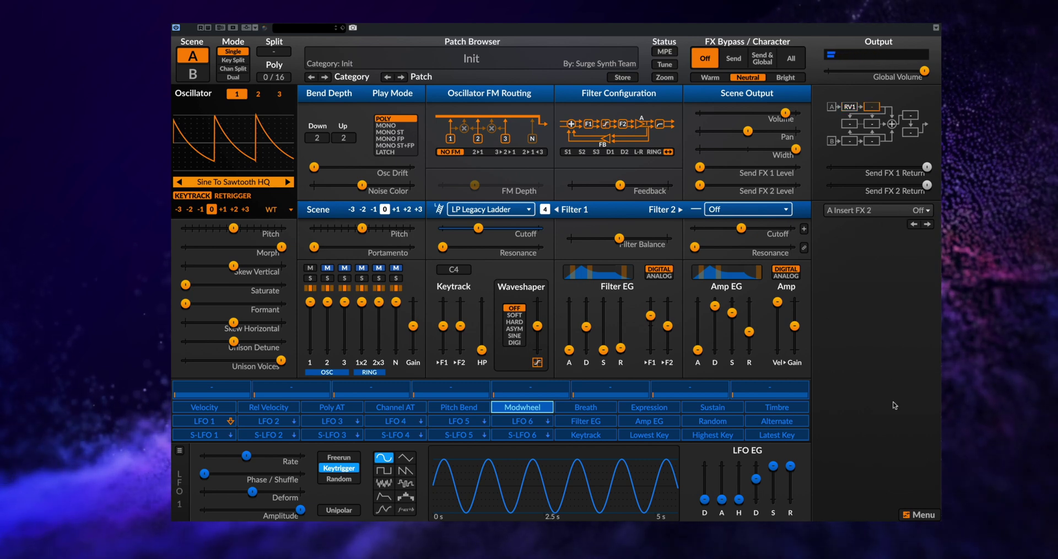
Load the Delay preset Ping-Pong 1/8 into the A Insert FX 2 slot.
left_click(874, 107)
left_click(874, 209)
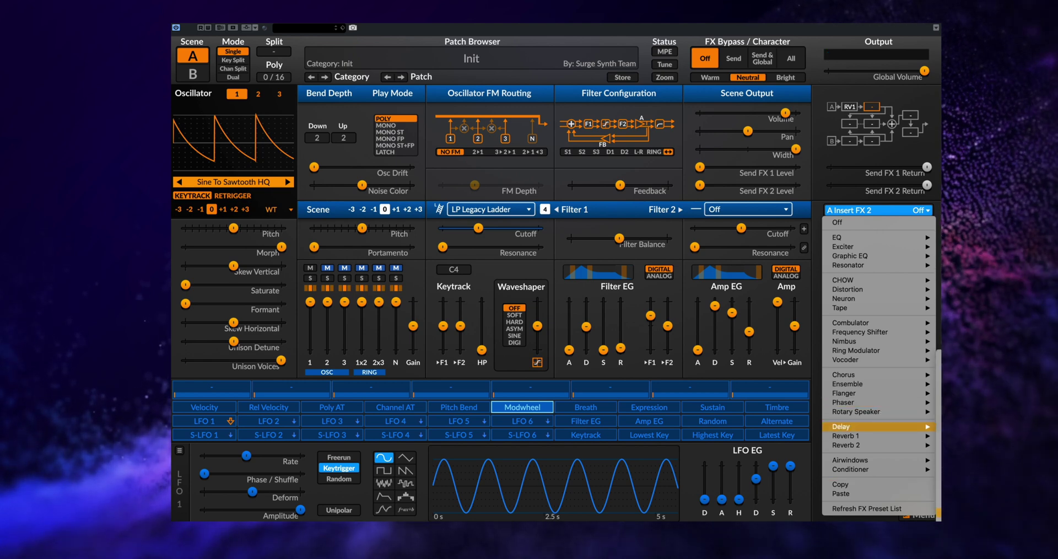
left_click(939, 513)
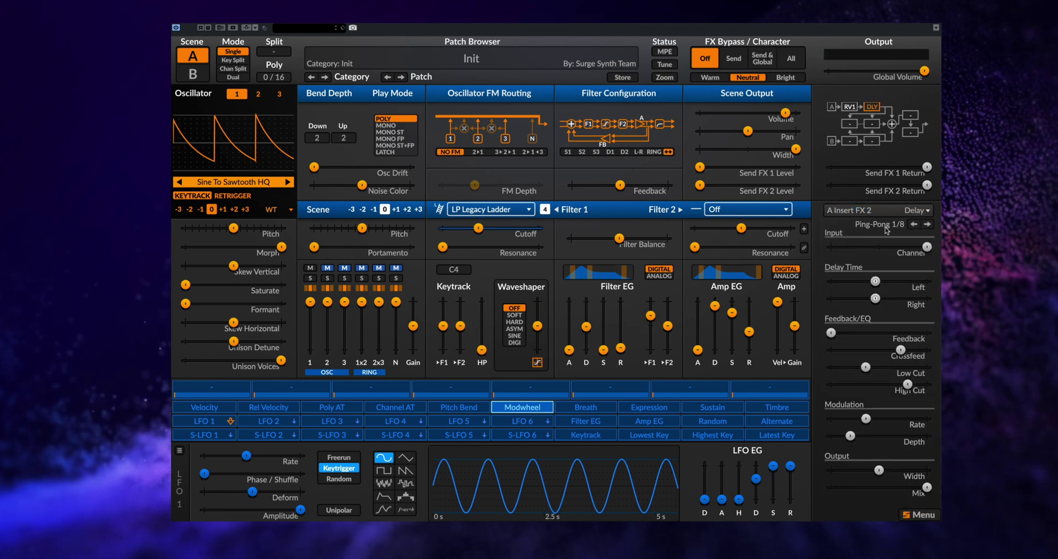
Reduce the delay's mix to about a third and its modulation depth to minimum, and slightly raise its width, crossfeed and low cut.
left_click_drag(928, 487, 891, 469)
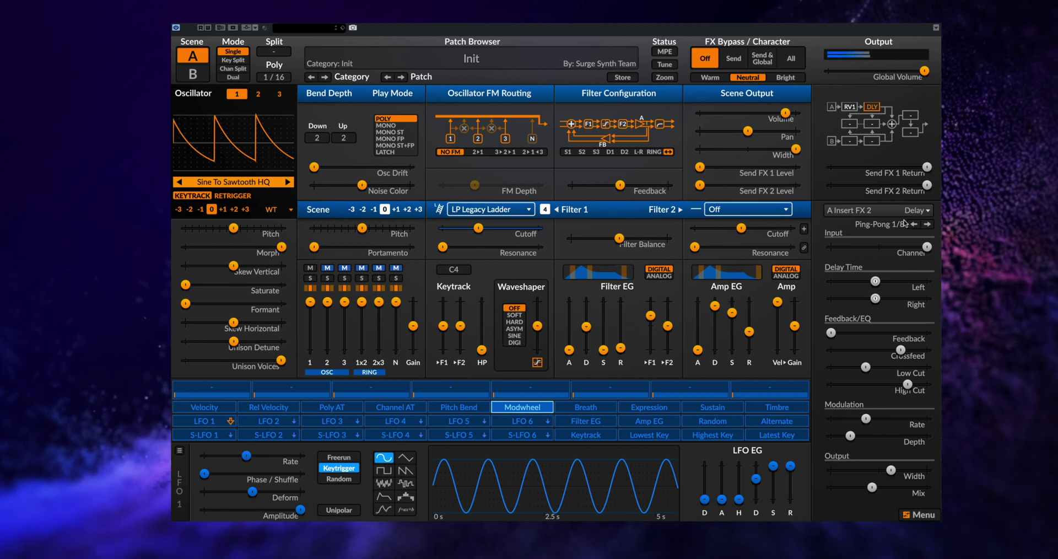
left_click_drag(850, 435, 830, 436)
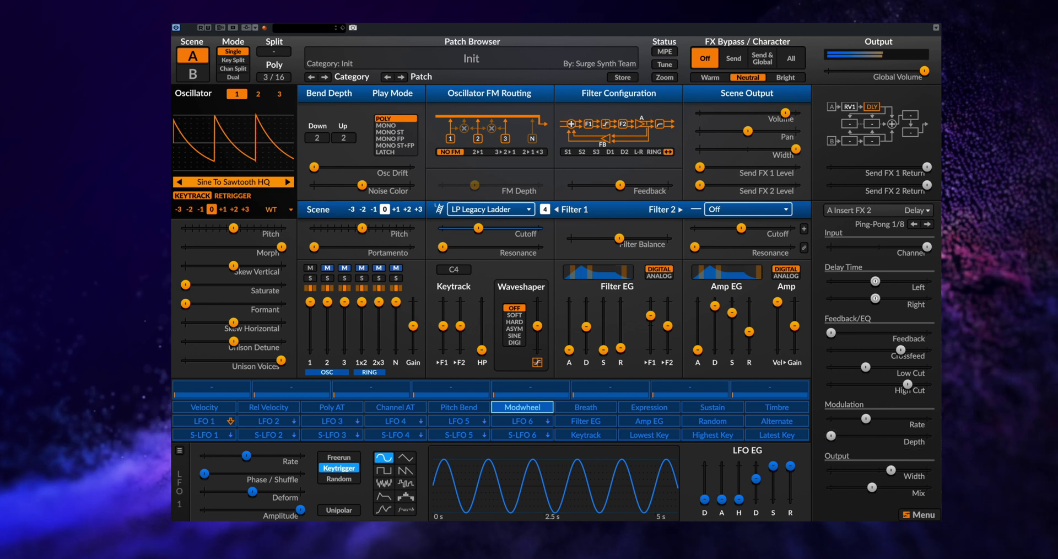
left_click_drag(901, 350, 870, 367)
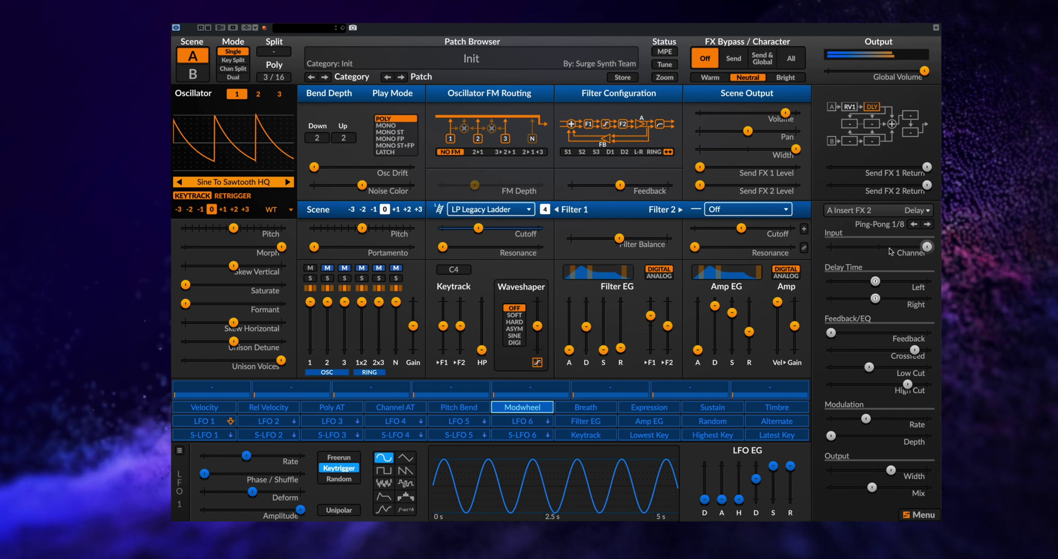
left_click_drag(872, 486, 864, 487)
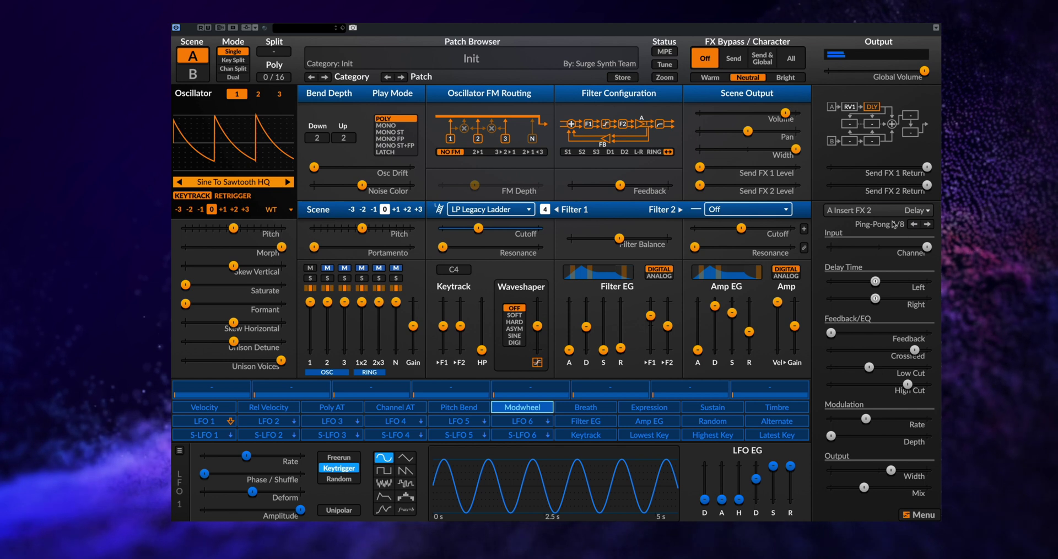
Lower the mix of the reverb in A Insert FX 1 to about 20%, and slightly raise its low cut and size.
left_click(850, 106)
left_click_drag(860, 470, 848, 470)
left_click_drag(869, 366, 870, 366)
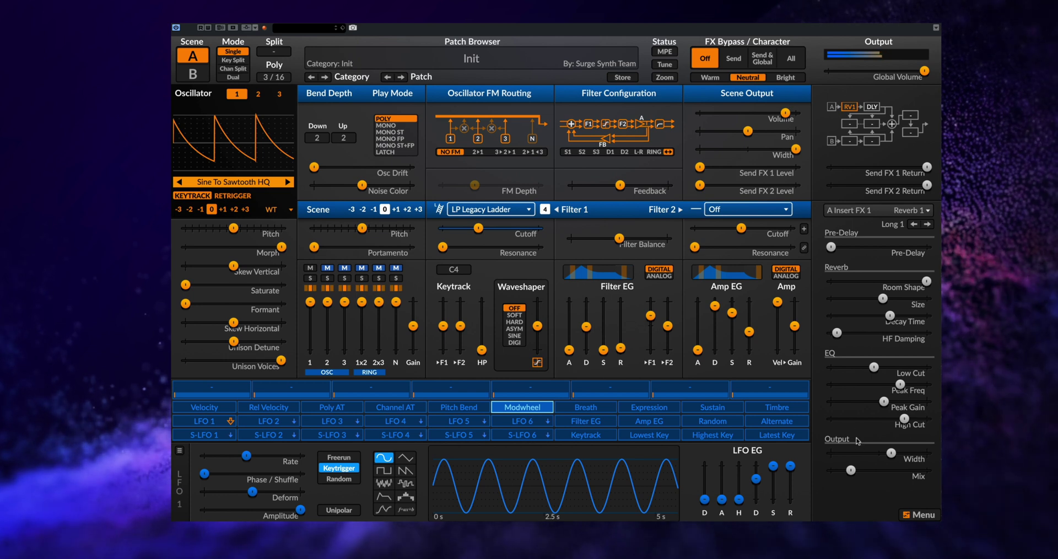
left_click_drag(883, 298, 894, 305)
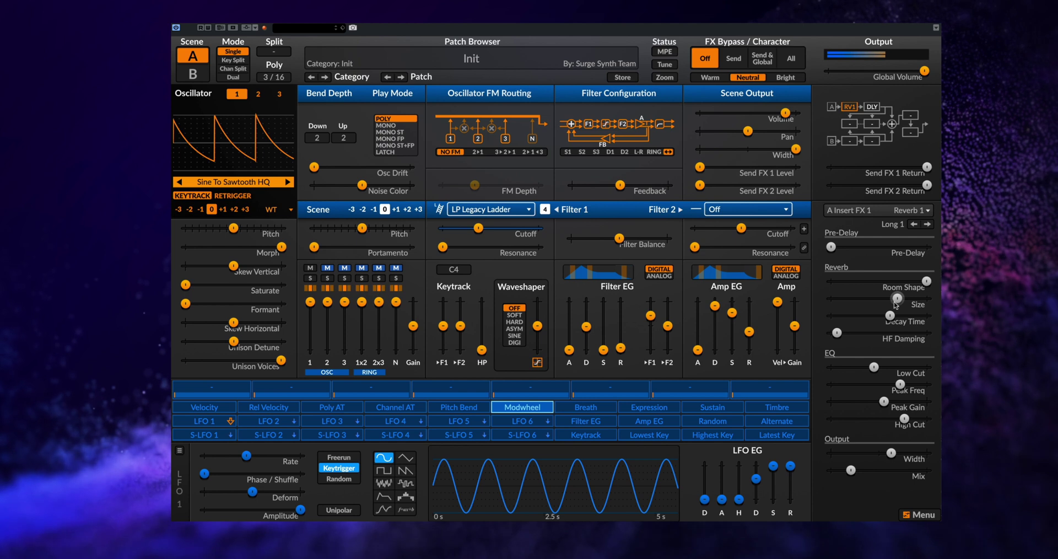
left_click(872, 107)
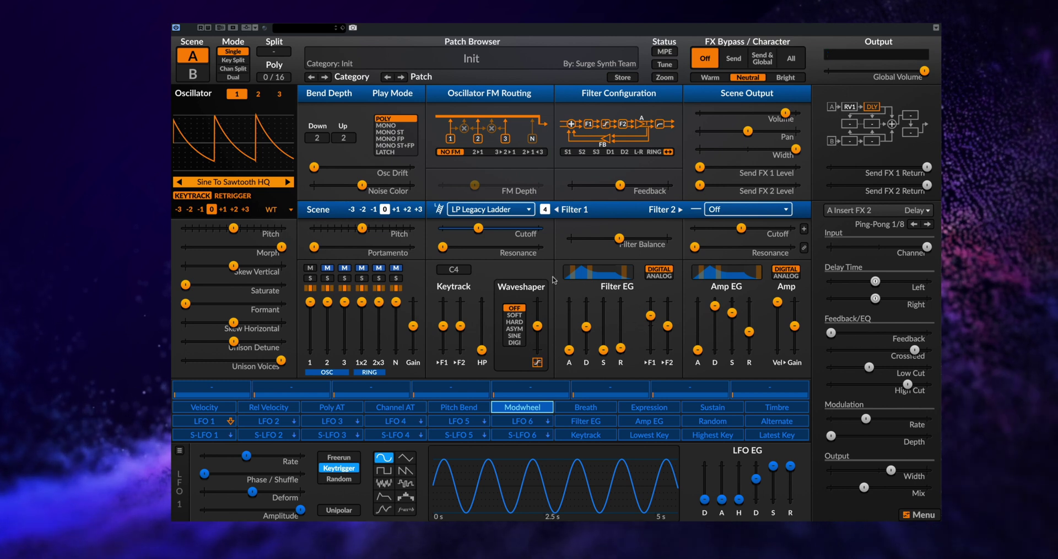
Try the Vintage Ladder lowpass type on Filter 1 and return it to Legacy Ladder.
left_click(477, 216)
mouse_move(522, 238)
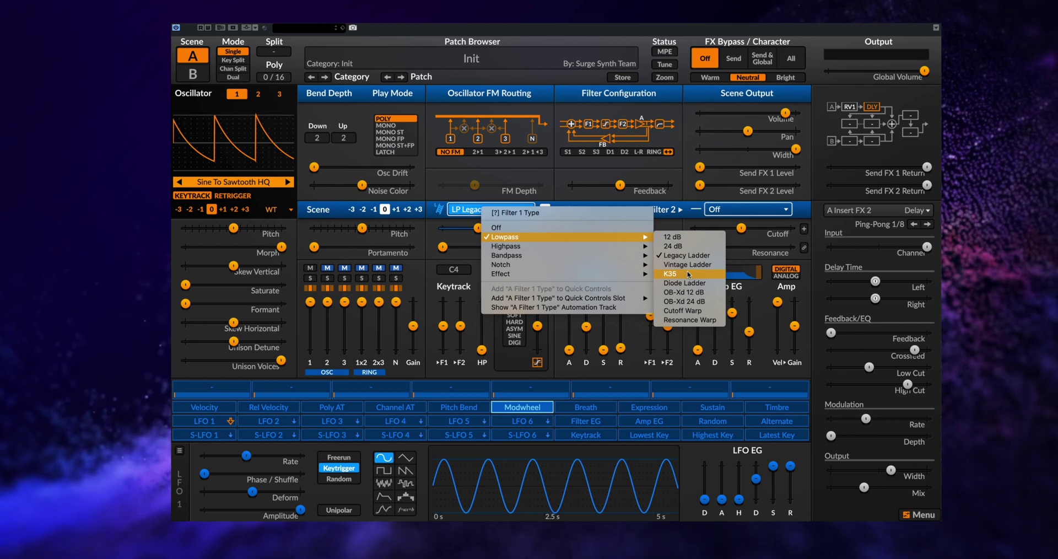
key("Escape")
left_click(518, 210)
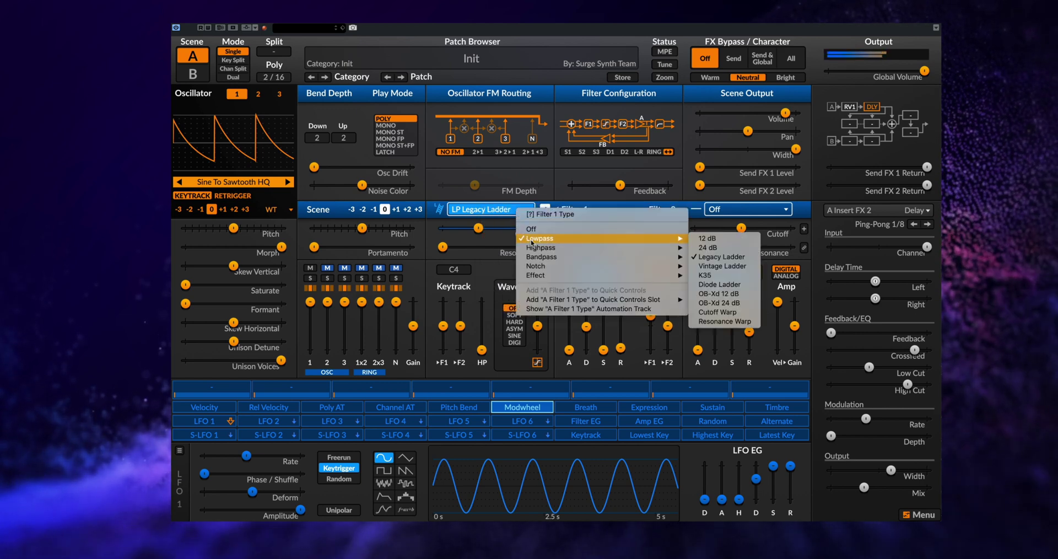
left_click(721, 266)
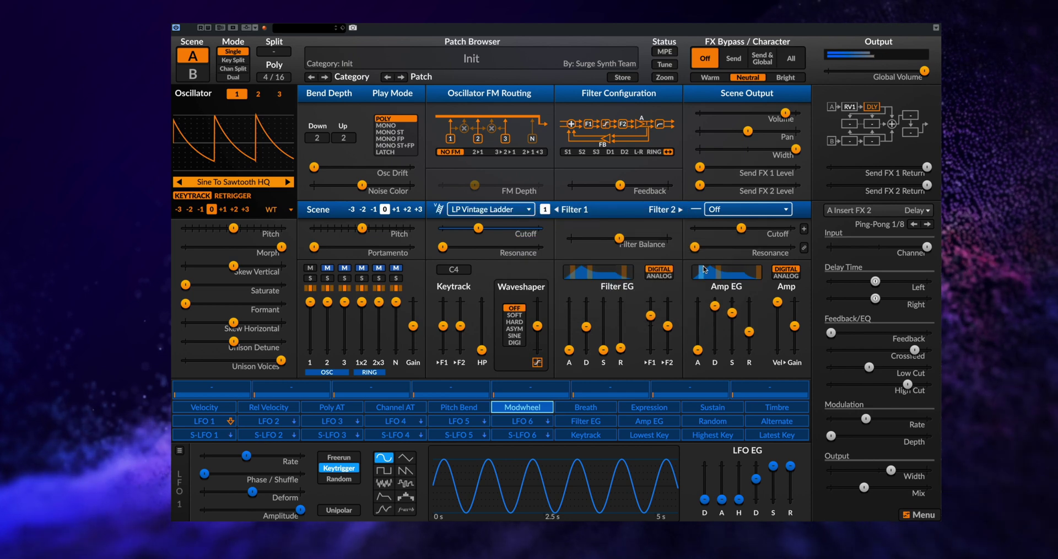
left_click(527, 209)
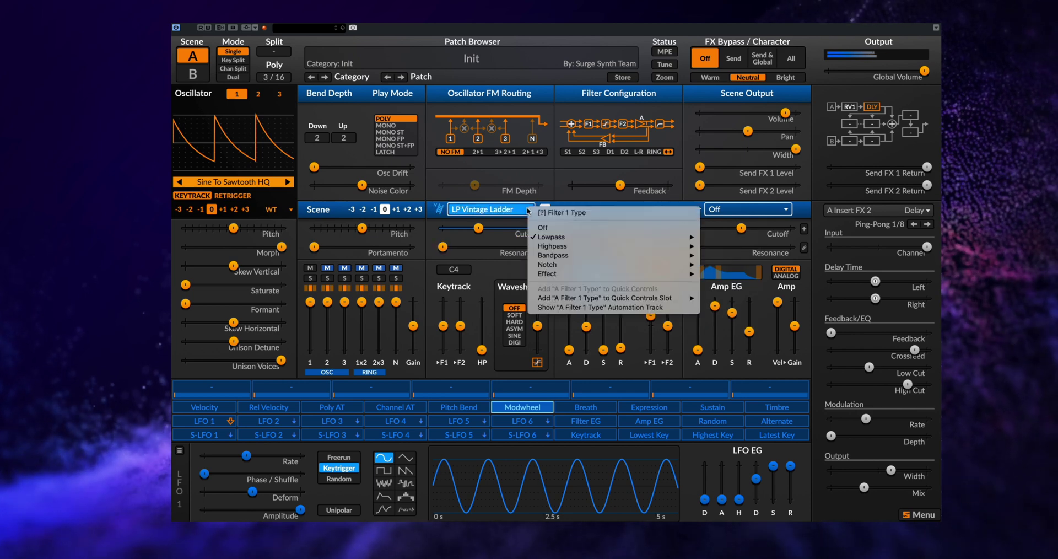
mouse_move(544, 238)
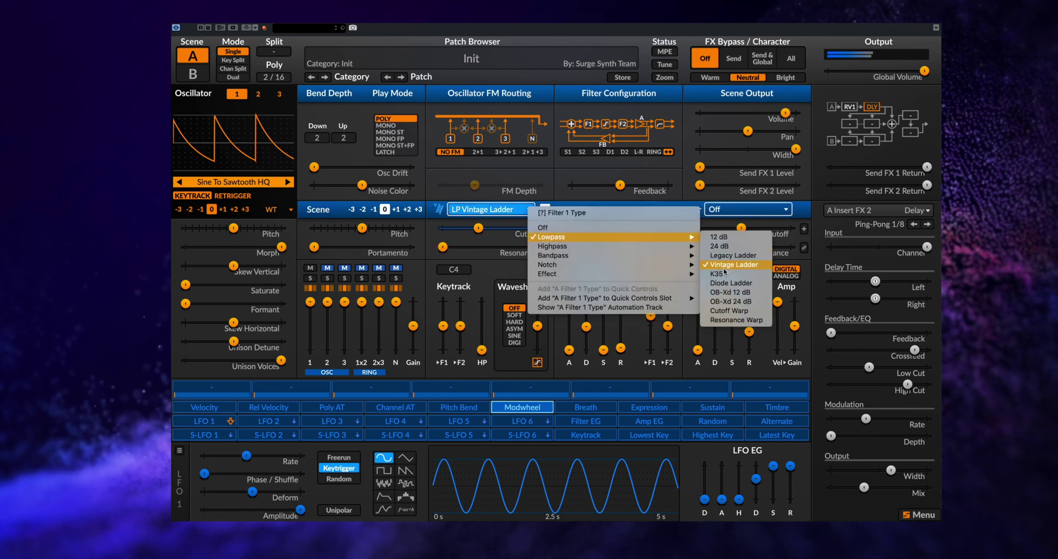
left_click(729, 256)
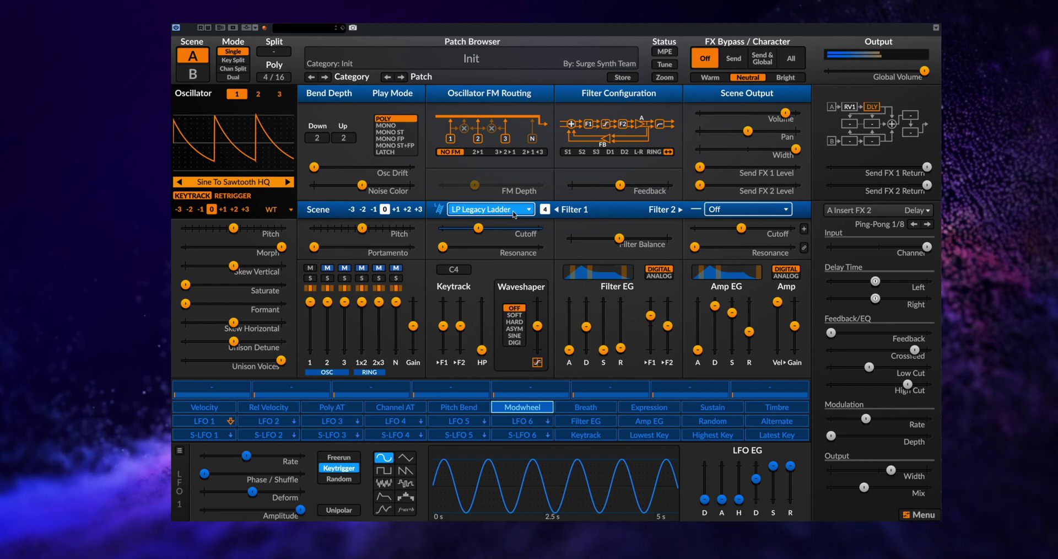
Audition the Vintage Ladder and K35 lowpass types on Filter 1 and restore Legacy Ladder.
left_click(516, 209)
mouse_move(526, 238)
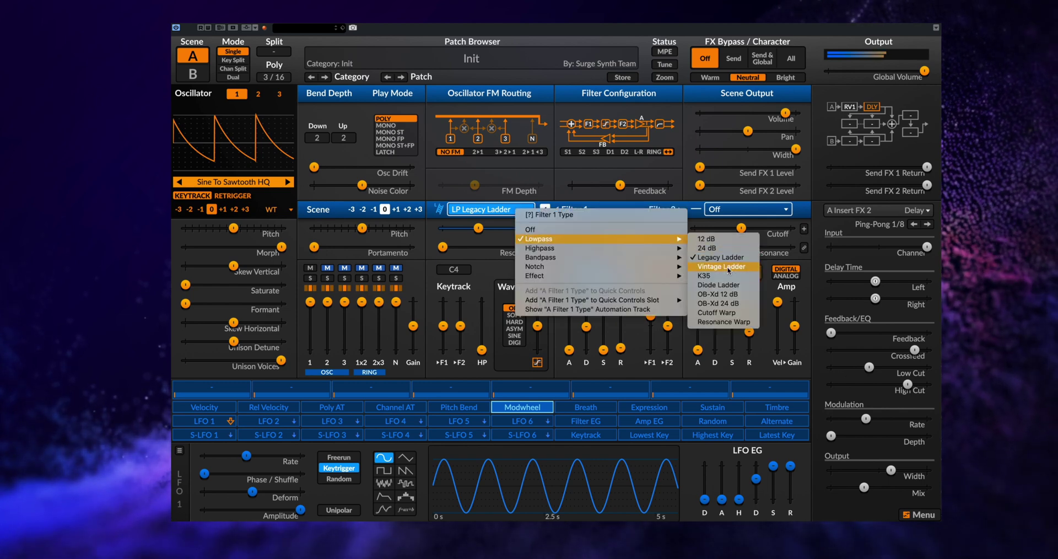
left_click(727, 270)
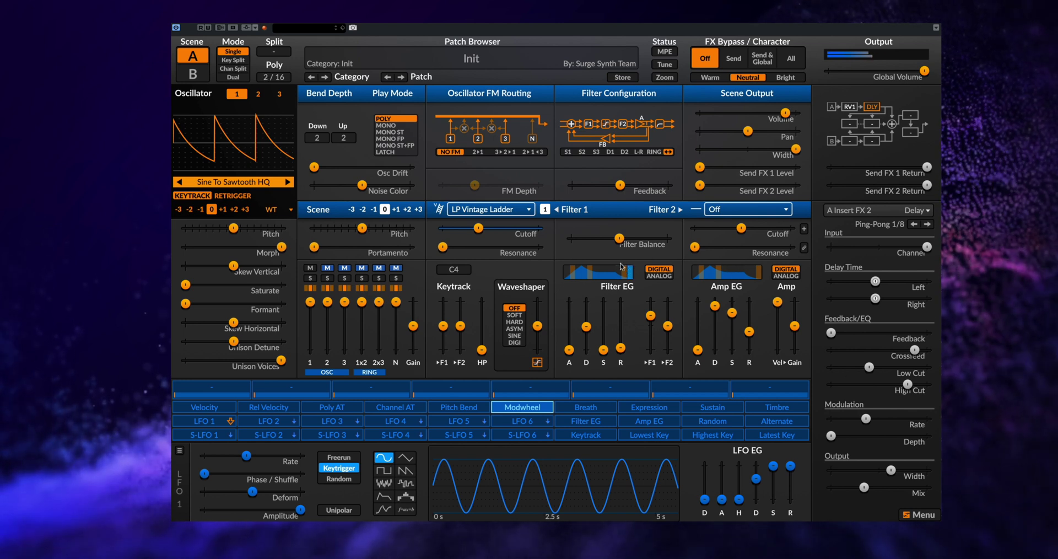
left_click(510, 210)
mouse_move(537, 241)
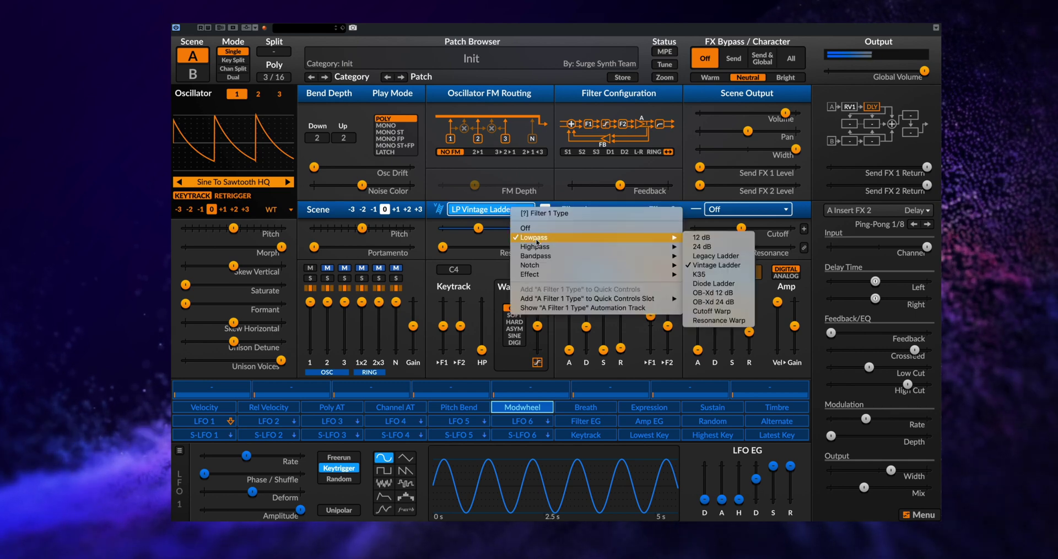
left_click(697, 275)
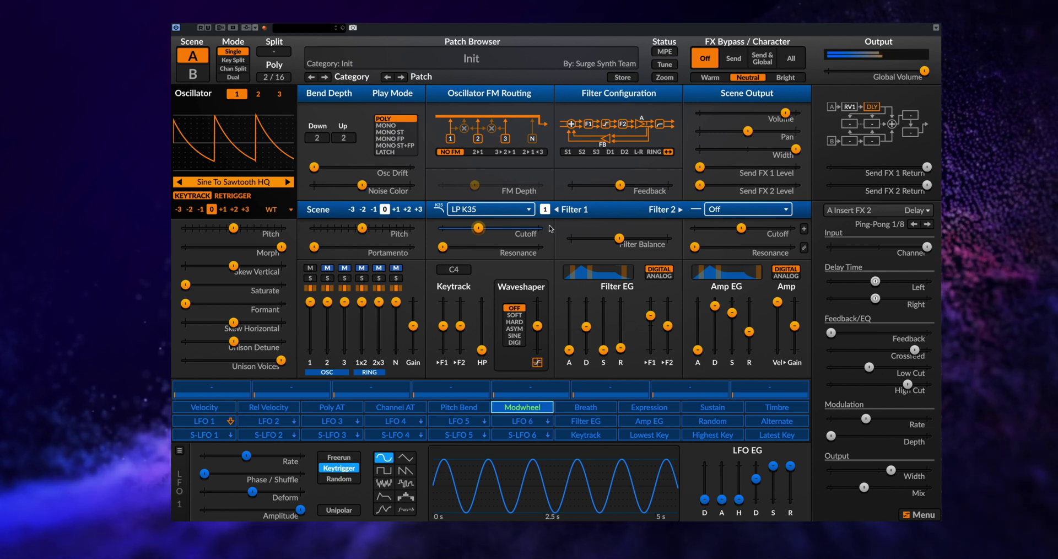
left_click(496, 210)
mouse_move(650, 239)
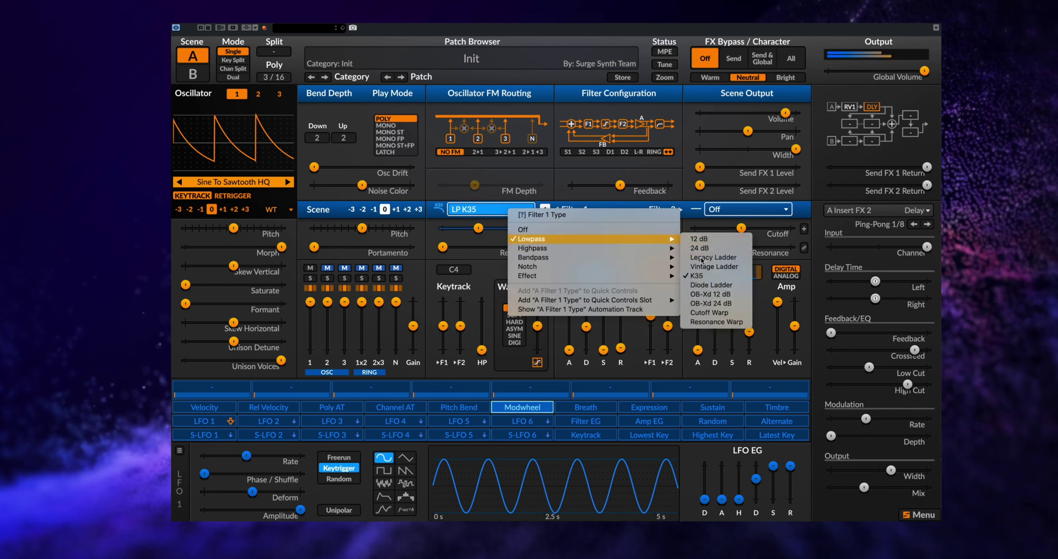
left_click(702, 257)
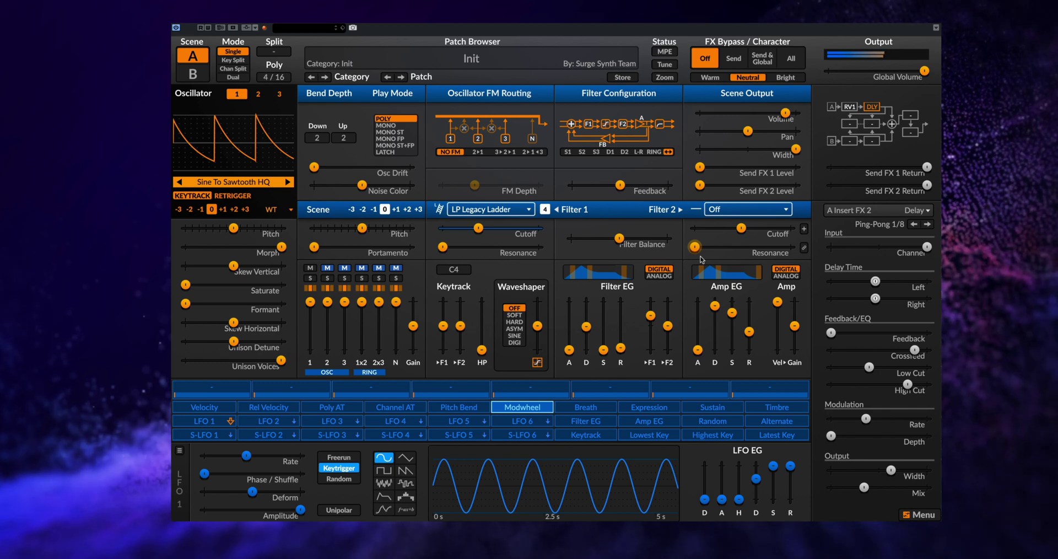
Compare the K35 and Diode Ladder lowpass types on Filter 1 and switch back to Legacy Ladder.
right_click(541, 215)
mouse_move(683, 242)
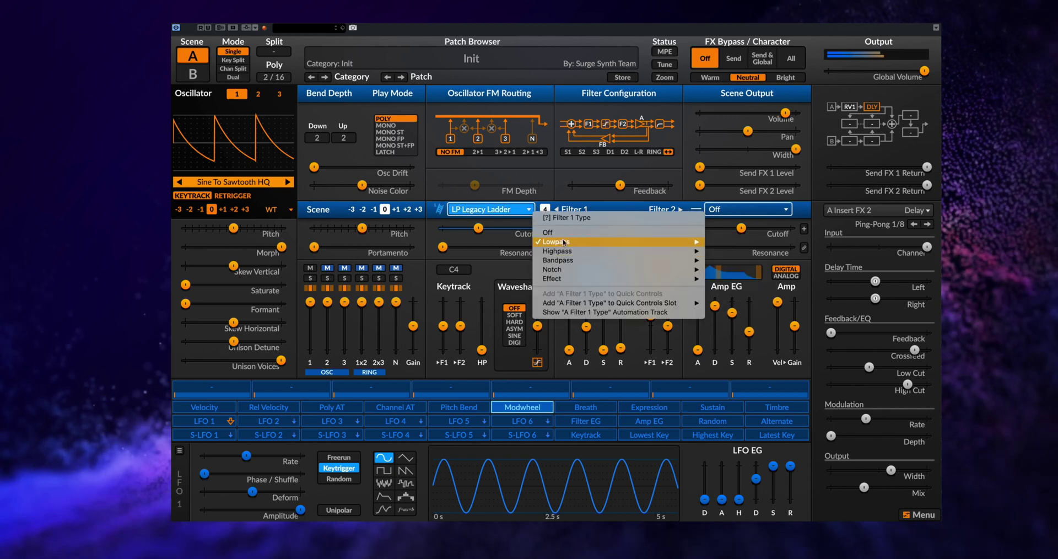
left_click(734, 279)
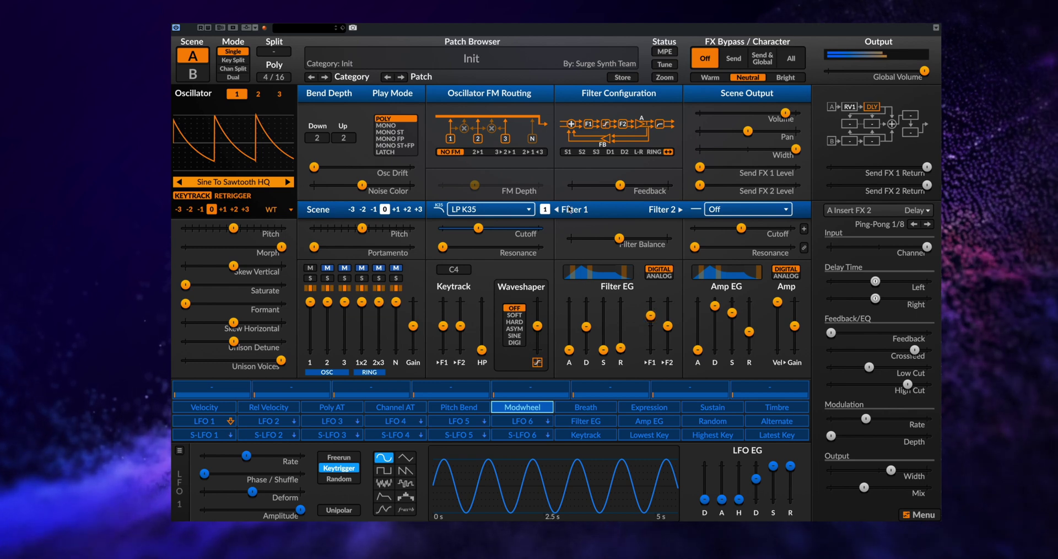
left_click(490, 209)
mouse_move(634, 233)
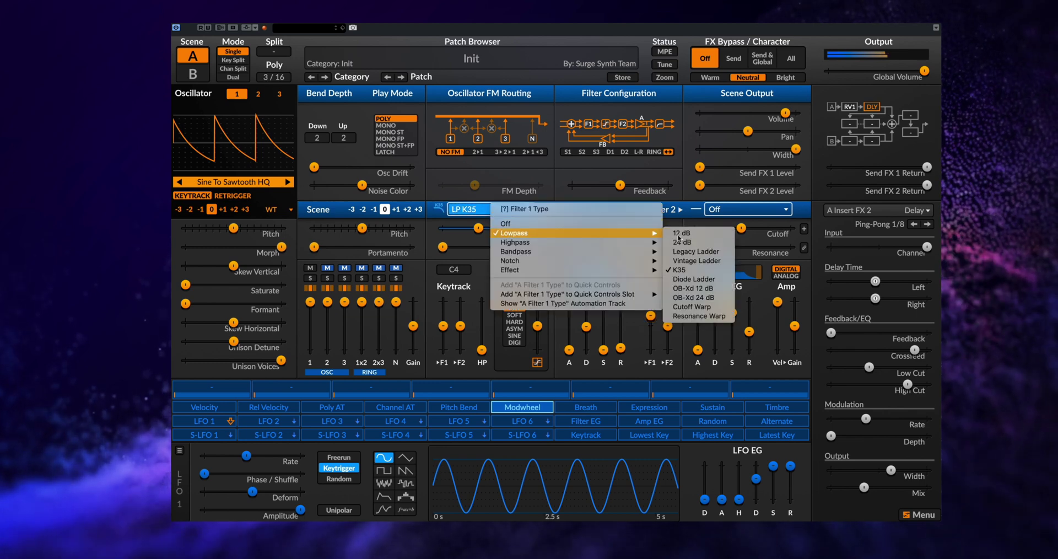
left_click(700, 279)
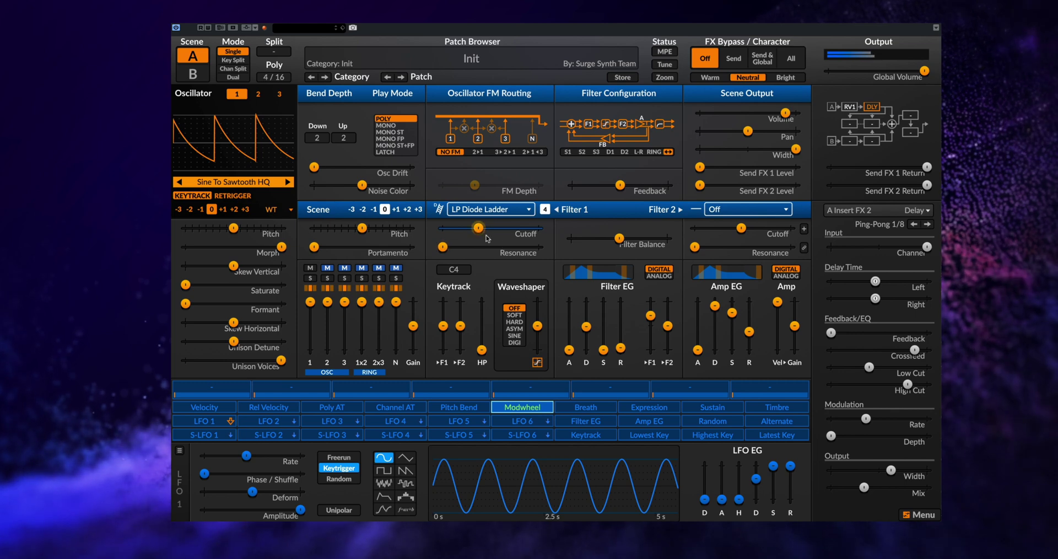
left_click(506, 209)
mouse_move(634, 236)
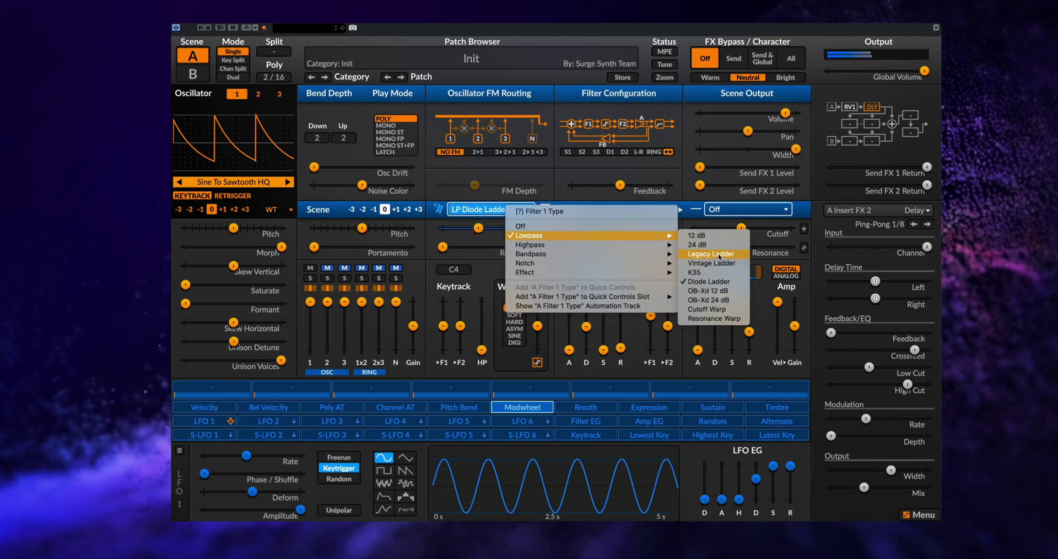
left_click(718, 254)
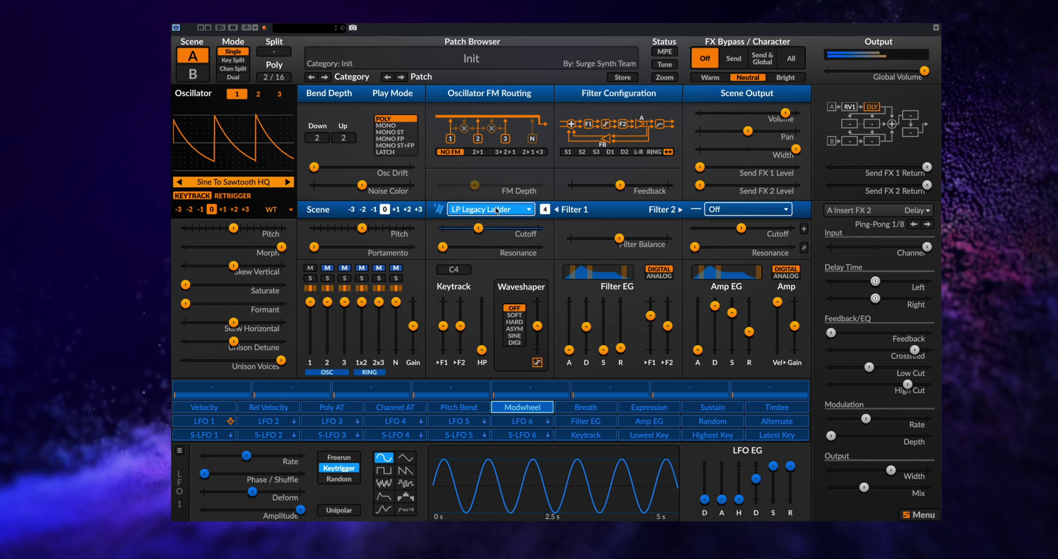
Try the OB-Xd 24 dB lowpass type on Filter 1 and revert to Legacy Ladder for comparison.
left_click(496, 210)
mouse_move(591, 236)
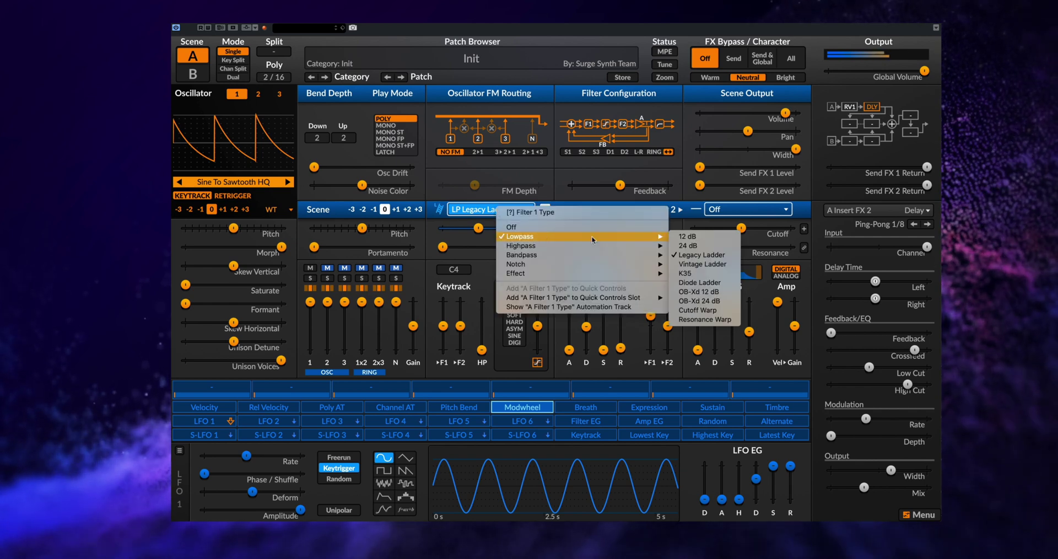
left_click(701, 301)
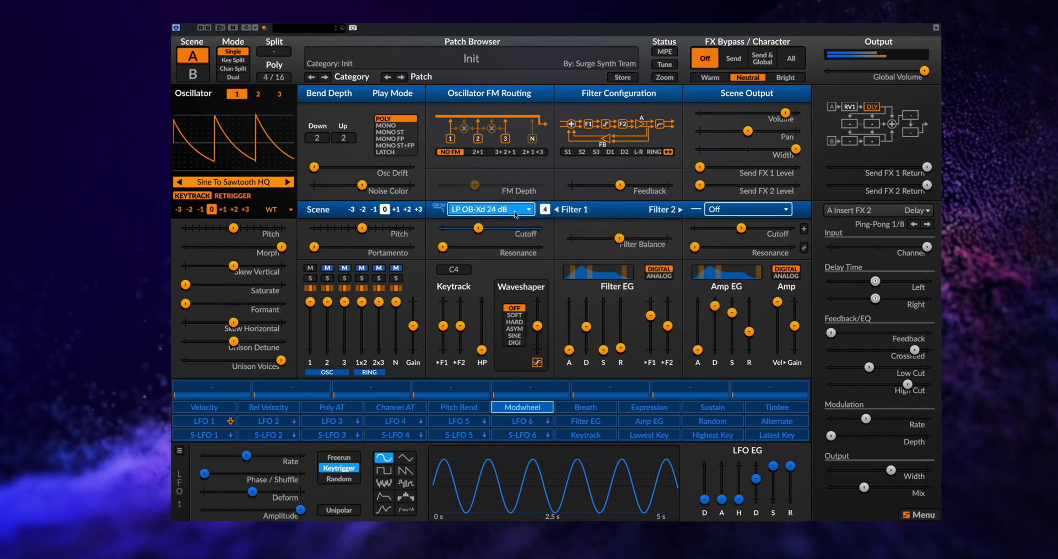
left_click(493, 210)
mouse_move(556, 241)
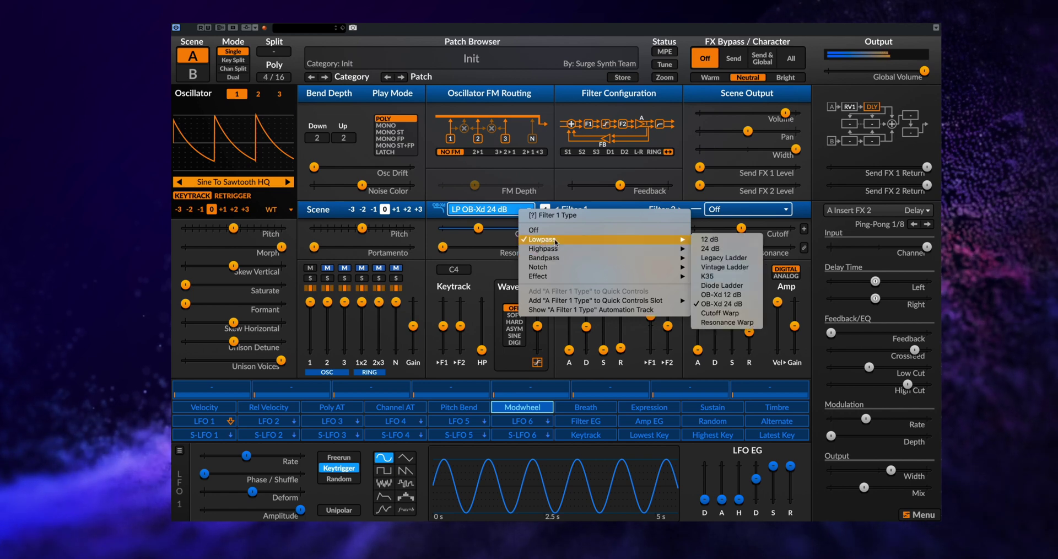
left_click(731, 258)
Set Filter 1 to the OB-Xd 24 dB lowpass type.
left_click(491, 209)
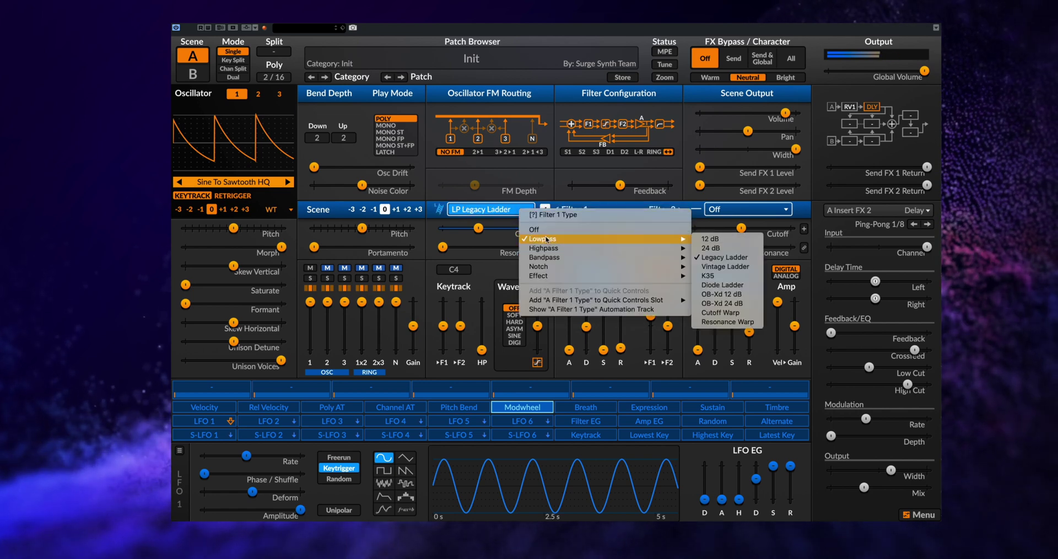
left_click(721, 303)
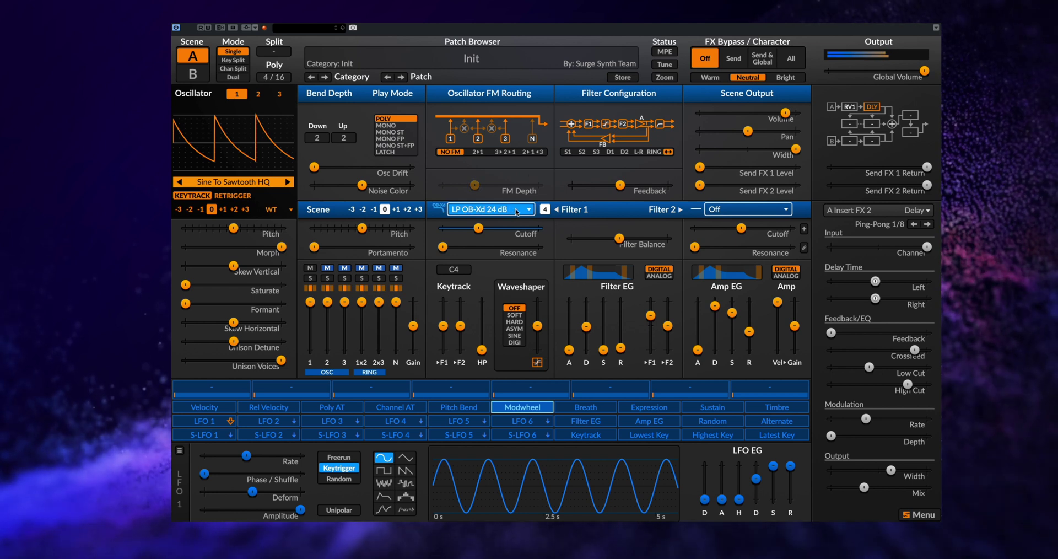
Set Filter 1 back to the Legacy Ladder lowpass type.
left_click(519, 210)
mouse_move(546, 236)
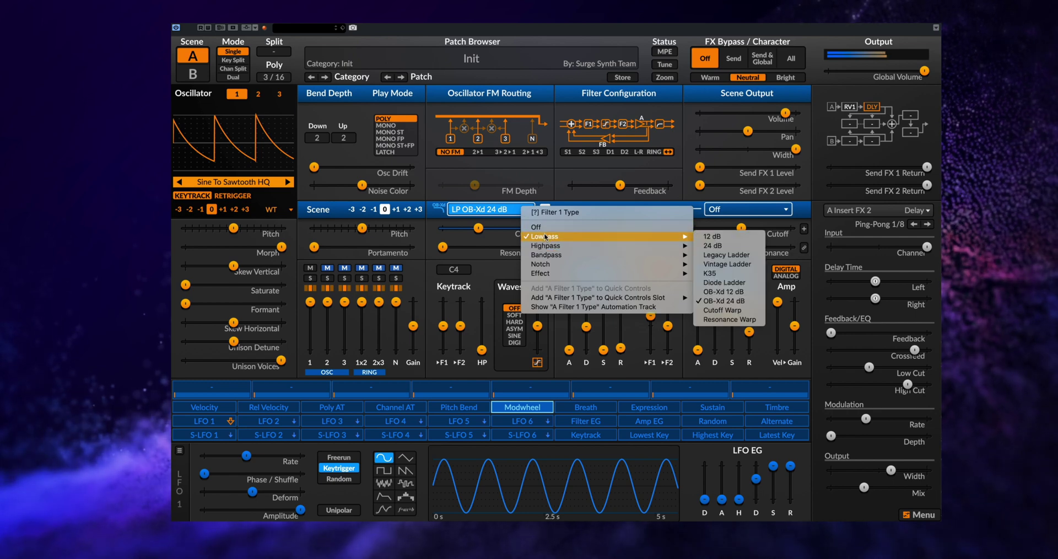
left_click(752, 259)
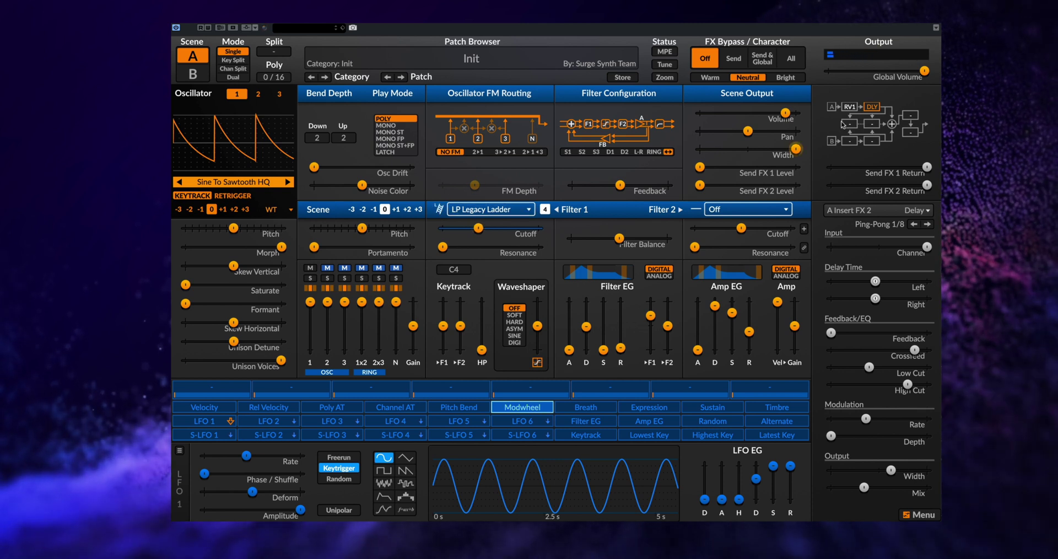
Load the Airwindows To Tape effect in Global FX 1 and compare its sound at 0% and full mix.
left_click(909, 116)
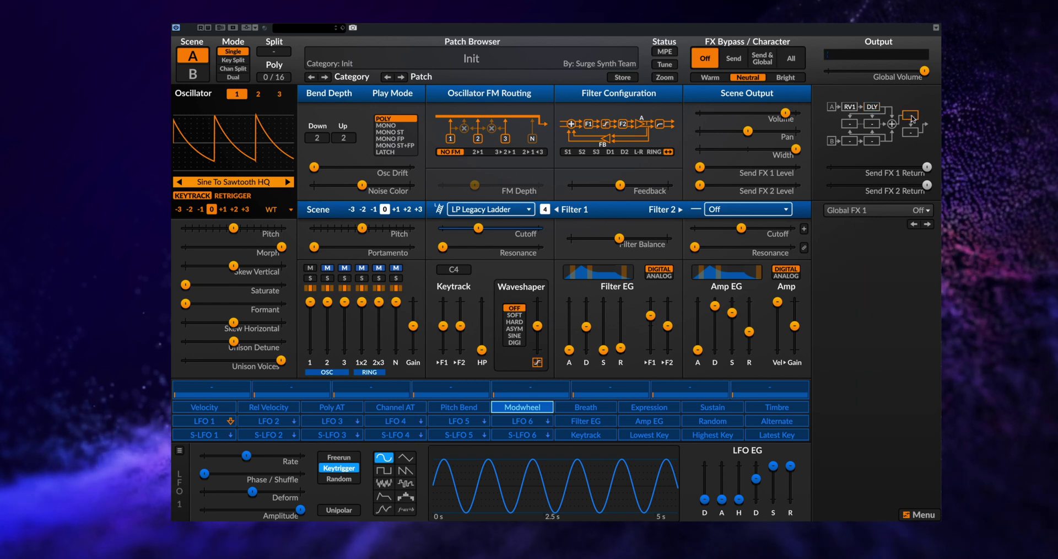
left_click(866, 211)
mouse_move(880, 462)
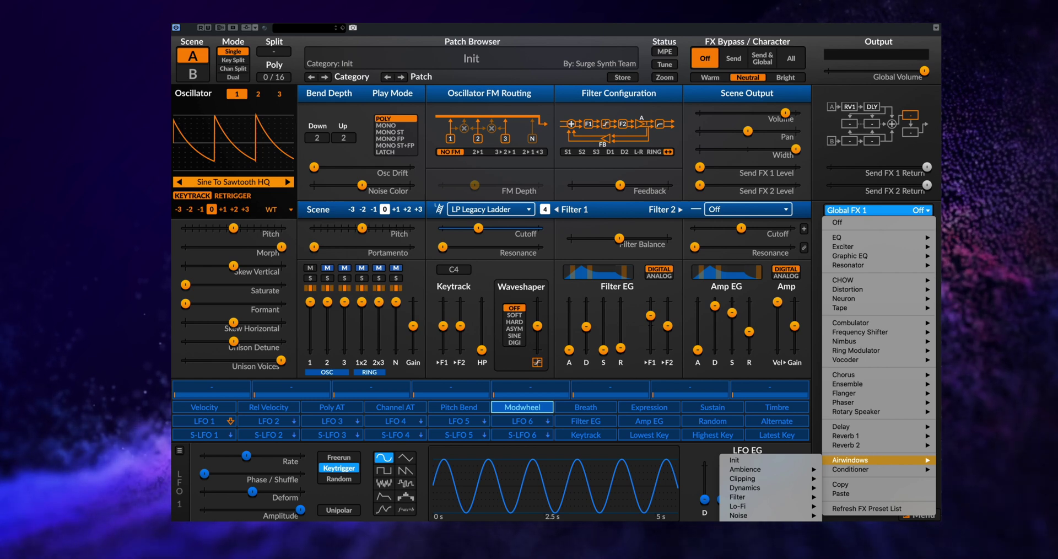
left_click(692, 552)
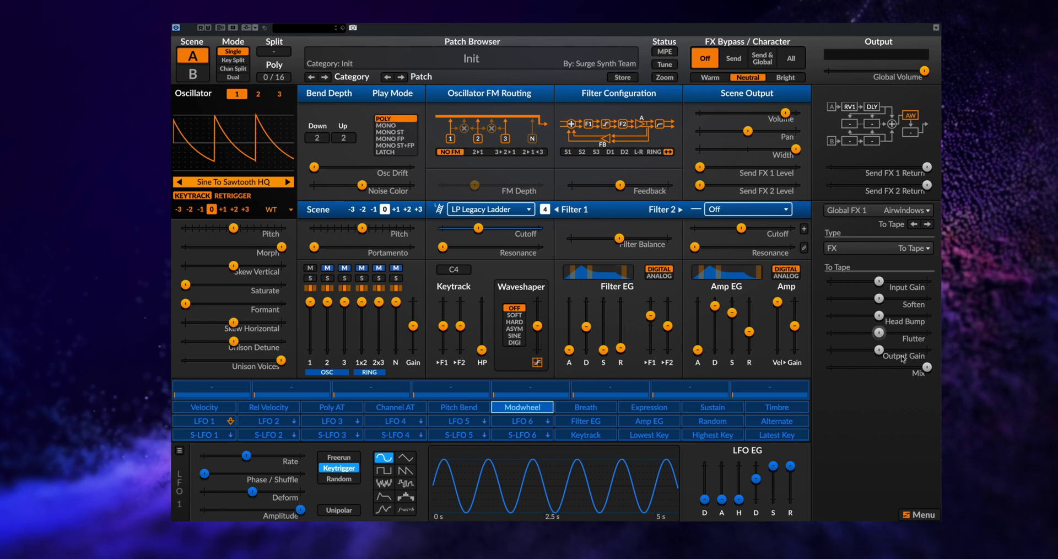
mouse_move(927, 366)
left_mouse_down()
mouse_move(830, 367)
mouse_move(928, 366)
left_mouse_up()
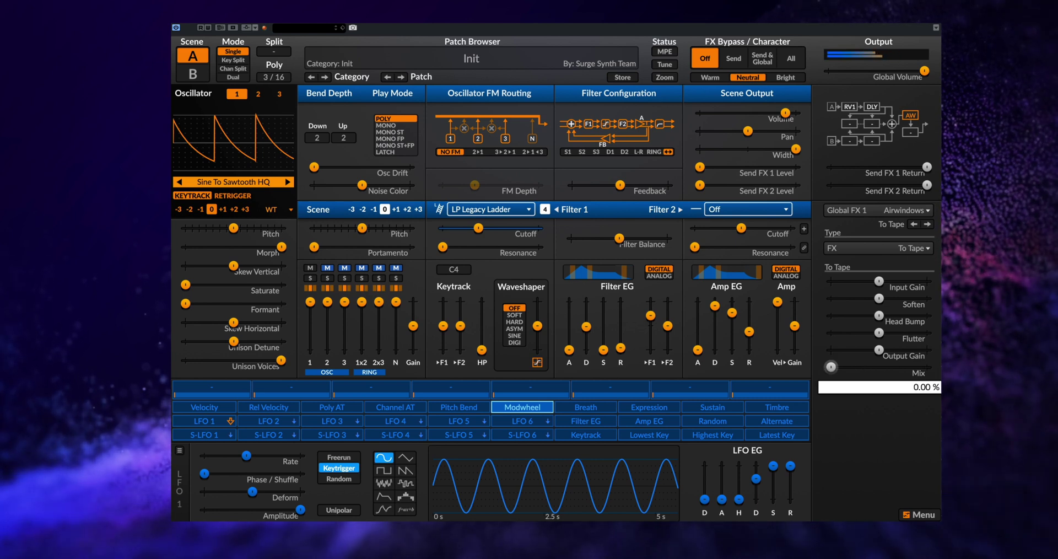
mouse_move(927, 366)
left_mouse_down()
mouse_move(831, 366)
mouse_move(928, 367)
left_mouse_up()
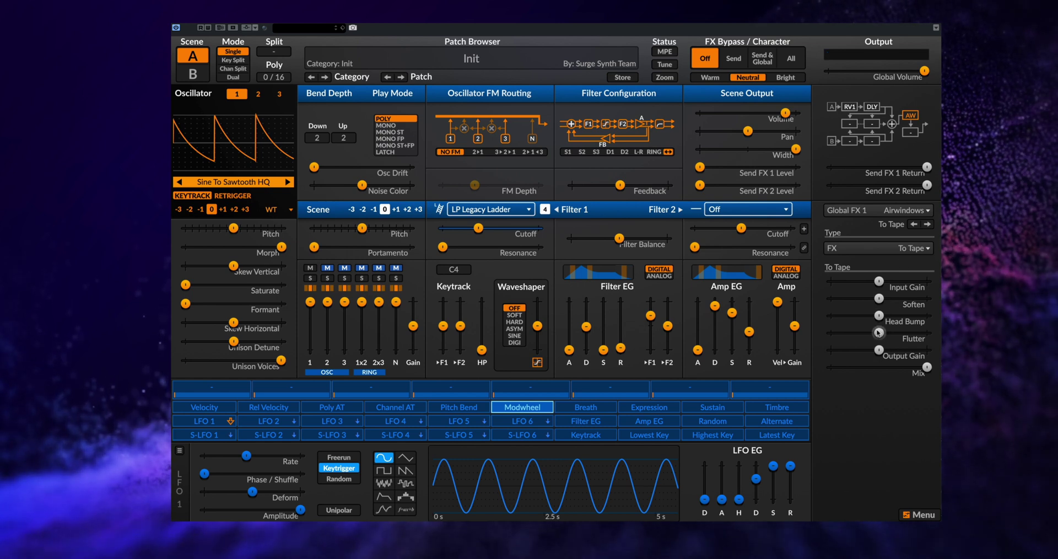
Raise To Tape's Soften and Head Bump moderately, lower Flutter to about 21%, and compare the result with a 0% mix.
mouse_move(880, 299)
left_mouse_down()
mouse_move(903, 299)
mouse_move(830, 299)
mouse_move(899, 298)
left_mouse_up()
left_click(908, 314)
left_click_drag(890, 333, 853, 332)
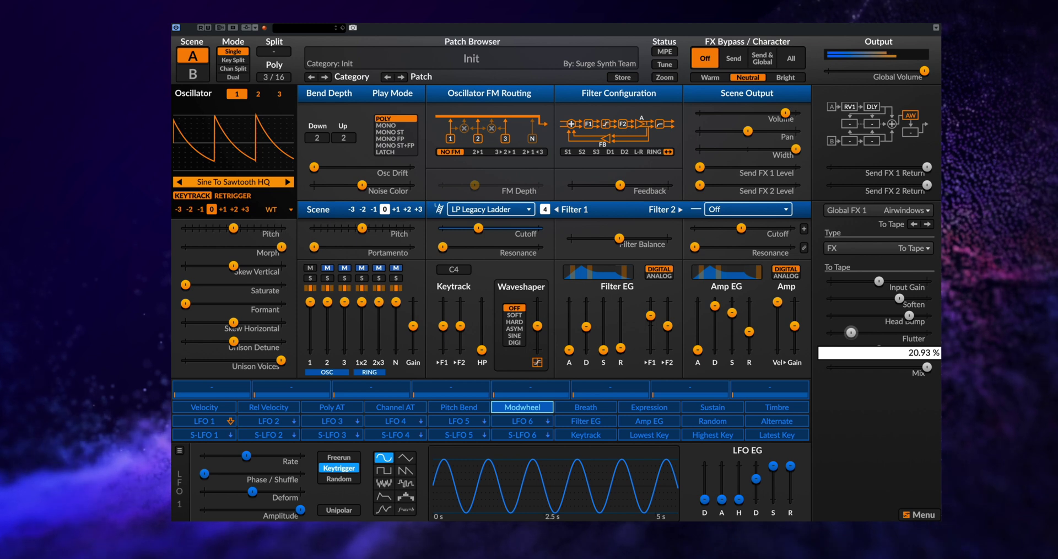
left_click_drag(909, 316, 901, 302)
left_click_drag(930, 370, 924, 369)
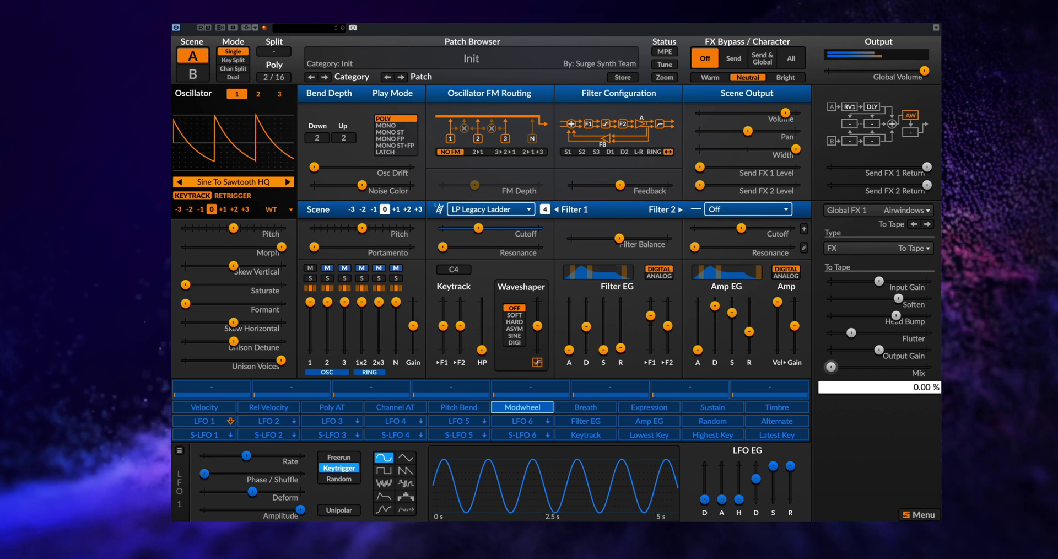
left_click_drag(831, 367, 927, 367)
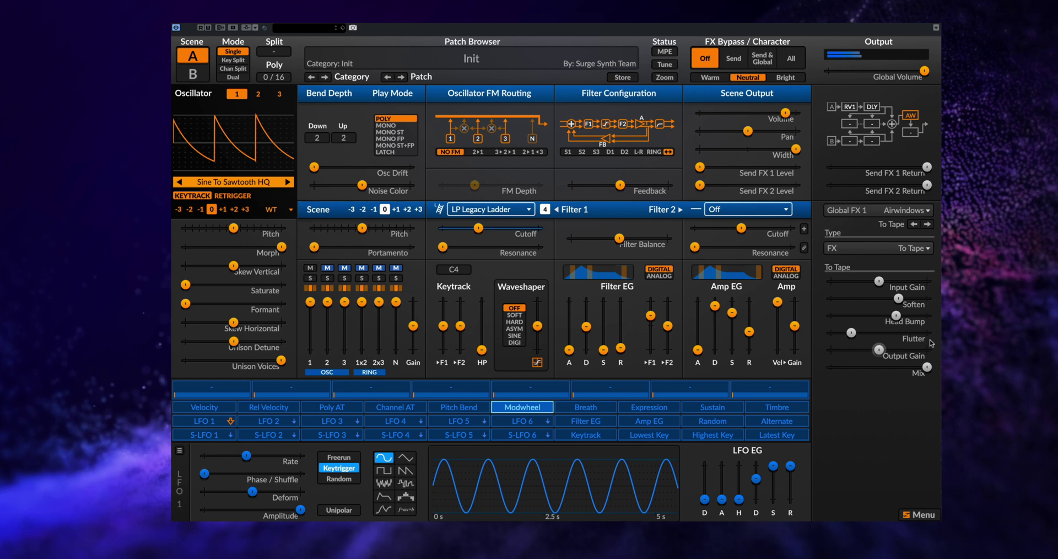
Load the EQ effect with the Bright preset in Global FX 2.
left_click(908, 132)
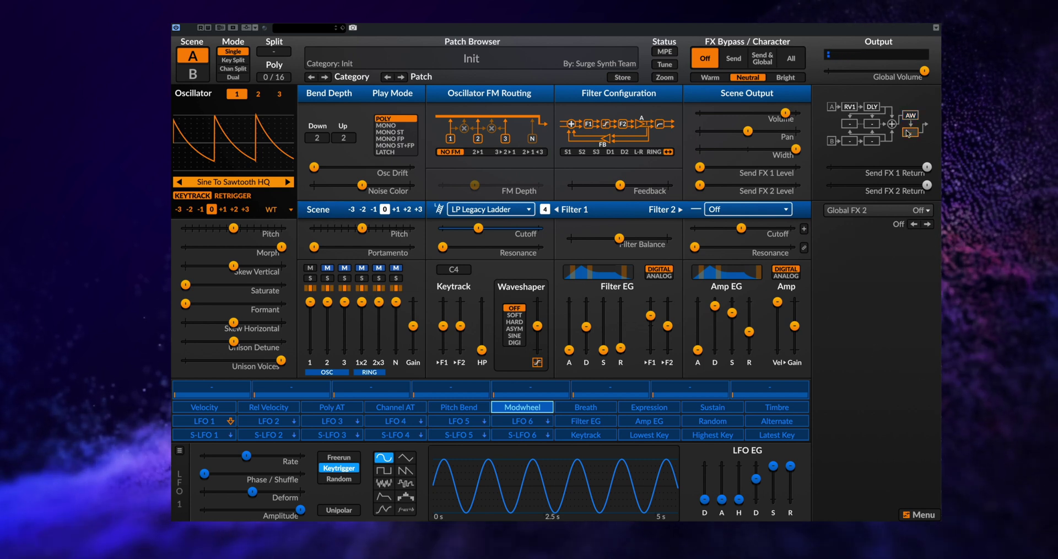
left_click(866, 212)
mouse_move(871, 459)
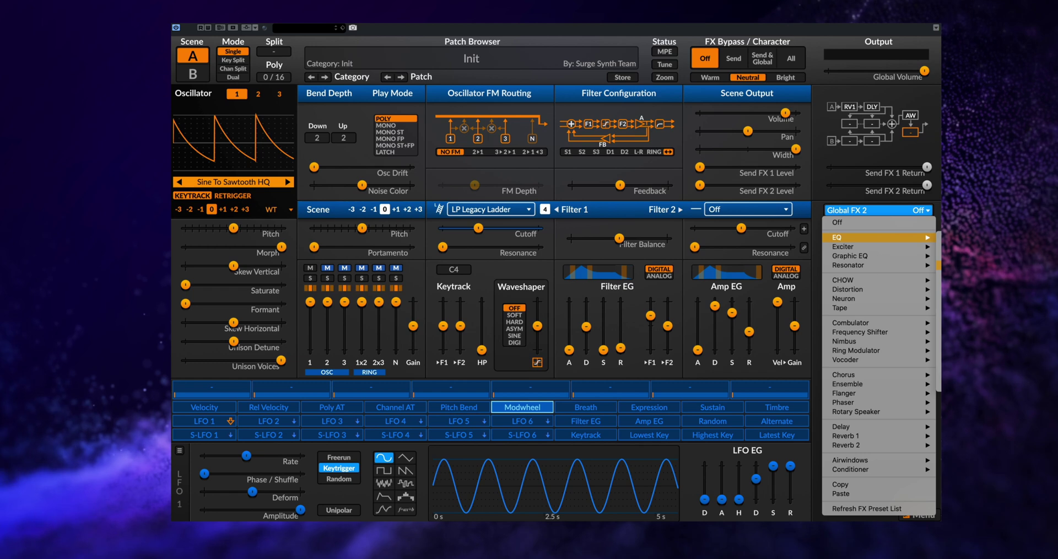
key("Escape")
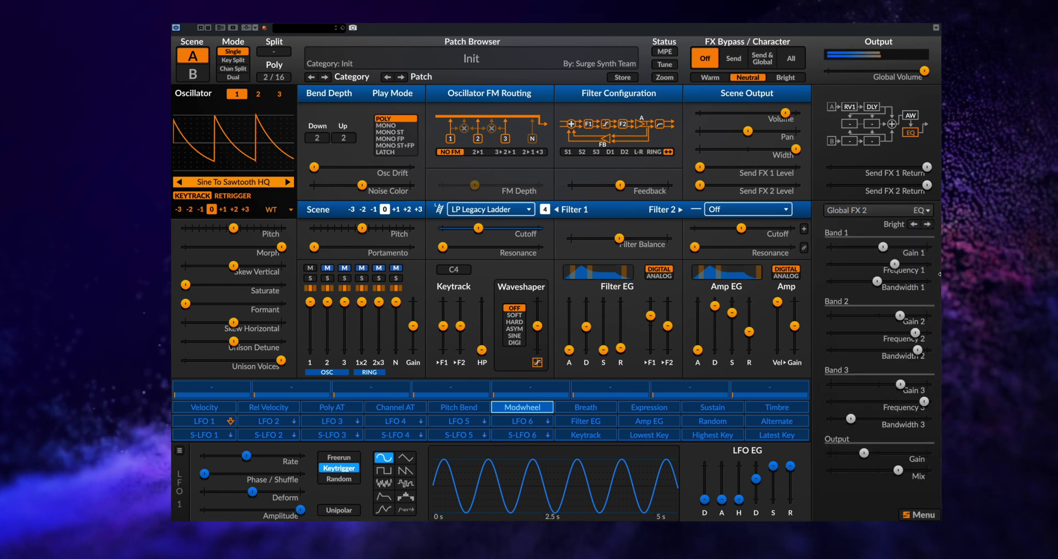
Compare the Bright, Brilliance and Bottom EQ presets, settle on Brilliance and reduce its Band 3 gain slightly.
left_click(926, 224)
left_click(914, 225)
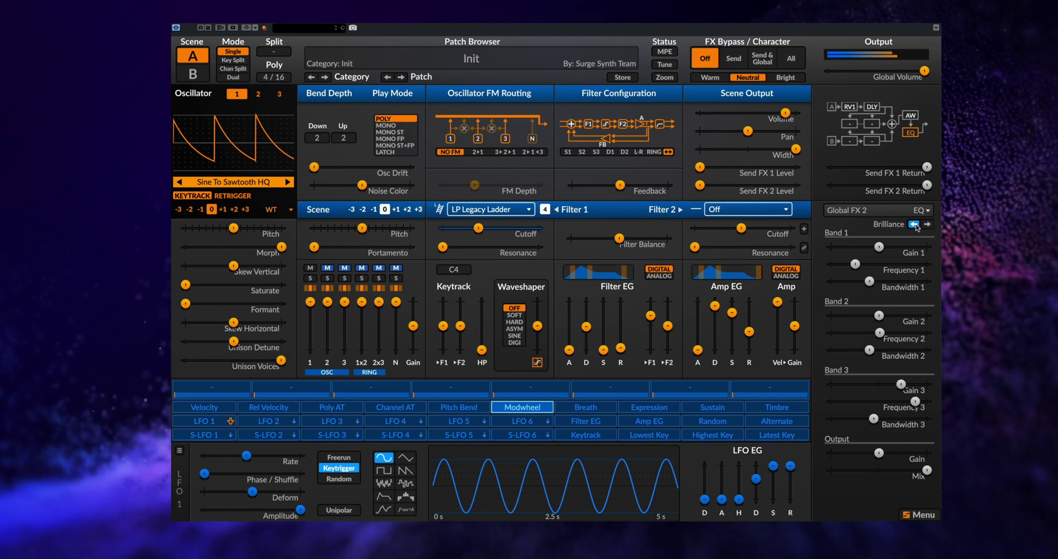
left_click(928, 224)
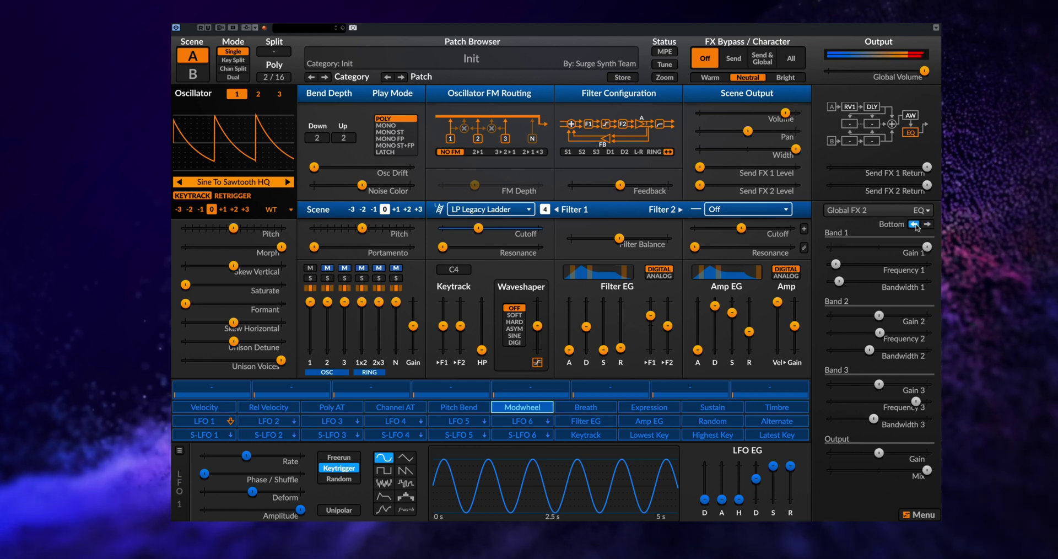
left_click(927, 224)
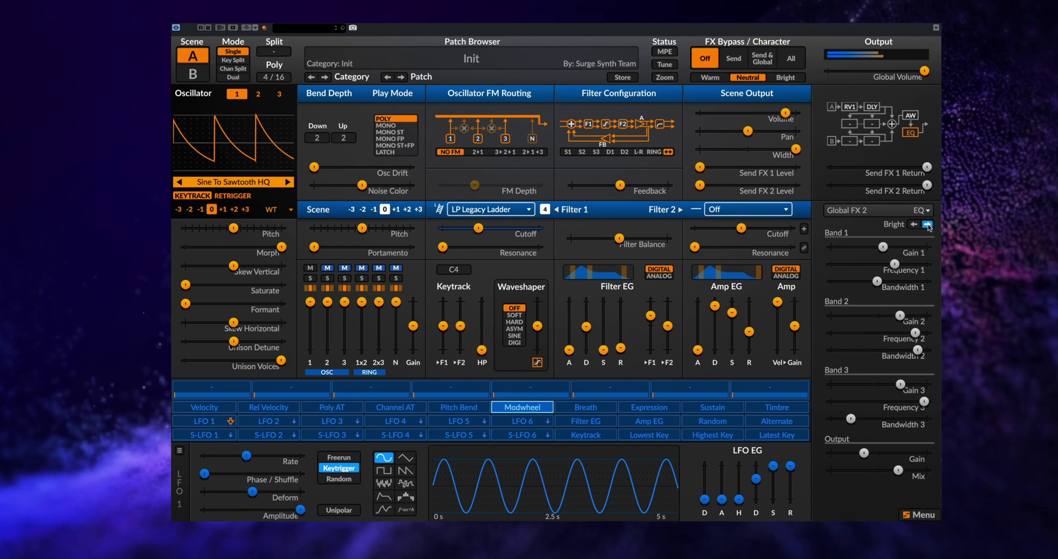
left_click(927, 225)
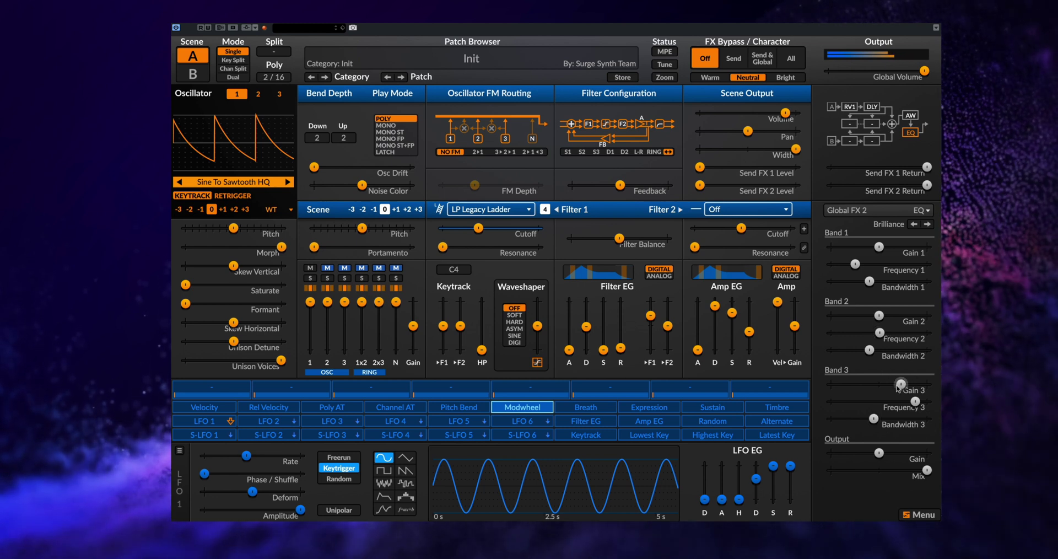
left_click_drag(900, 384, 895, 387)
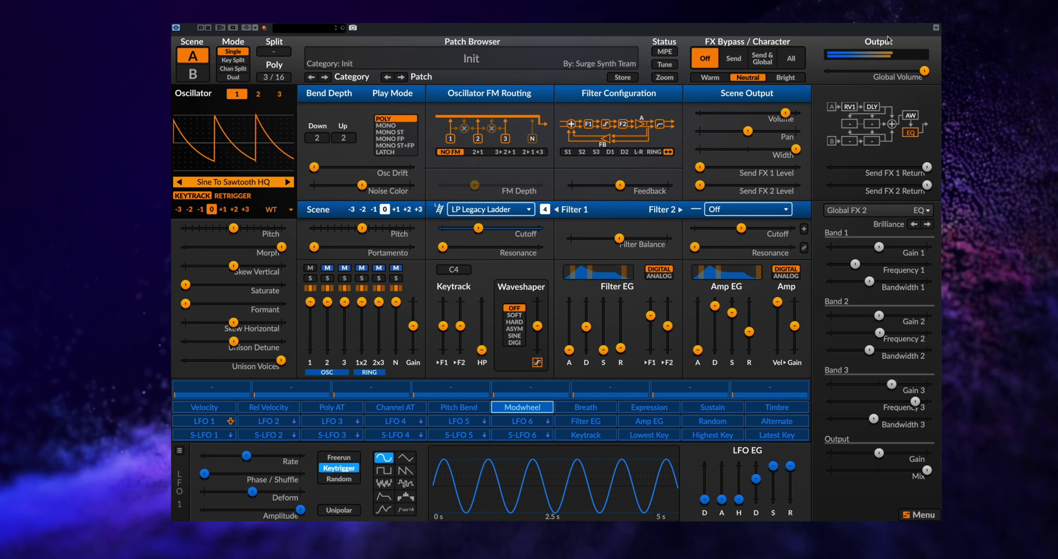
Reduce the mix of Reverb 1 in A Insert FX 1 slightly and return to the Global FX 2 EQ settings.
left_click(849, 106)
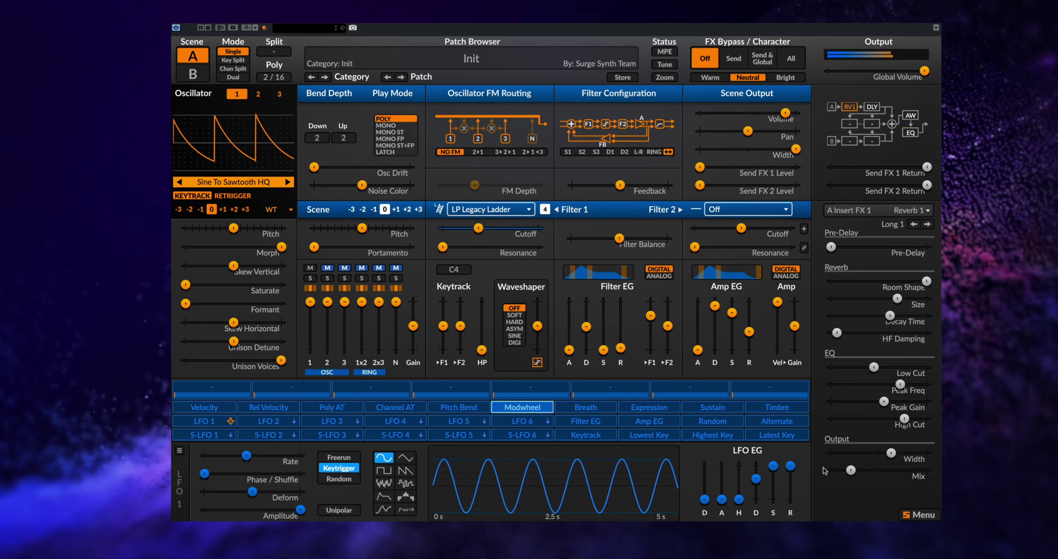
left_click_drag(850, 470, 847, 471)
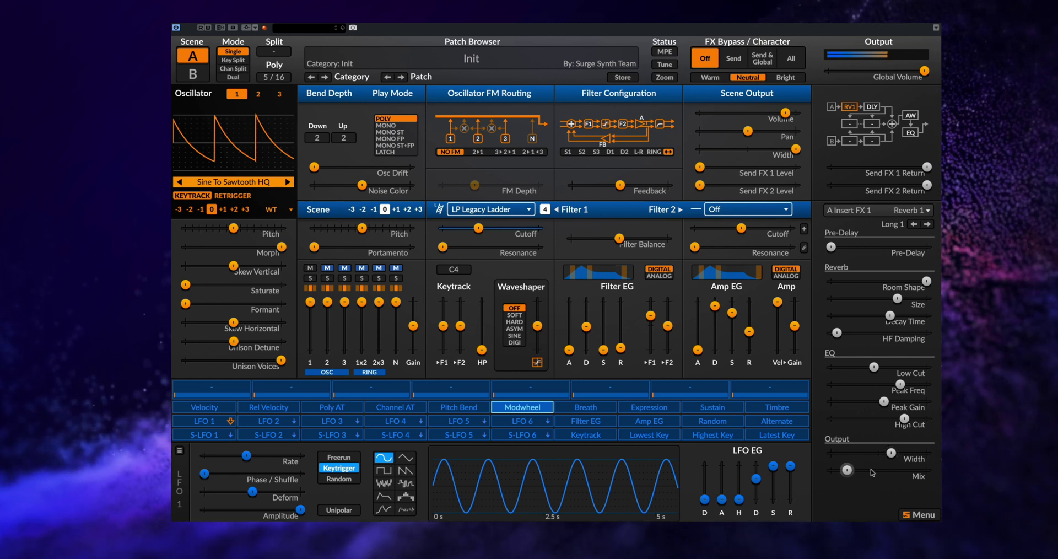
mouse_move(847, 470)
left_mouse_down()
mouse_move(831, 470)
mouse_move(850, 470)
left_mouse_up()
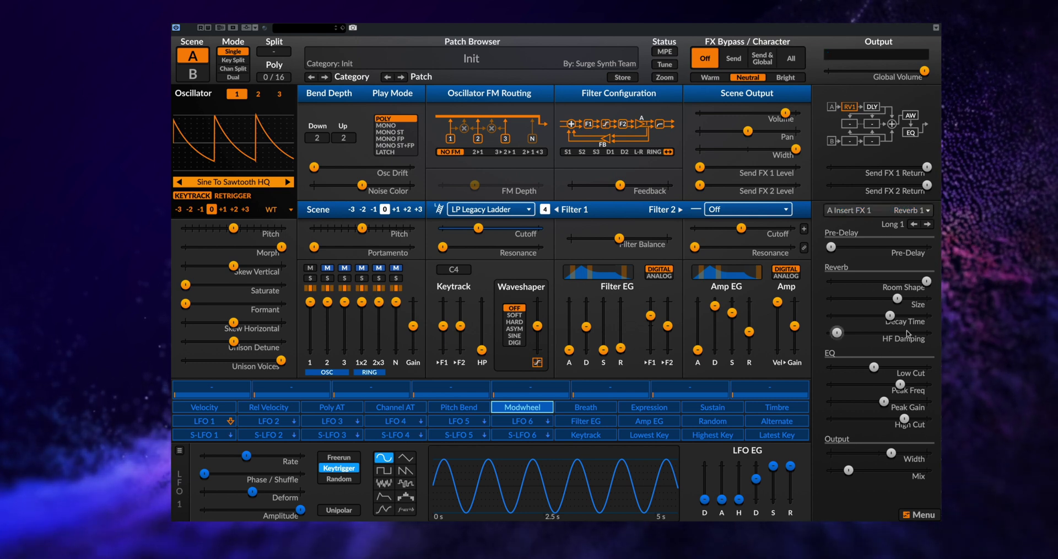
left_click(911, 132)
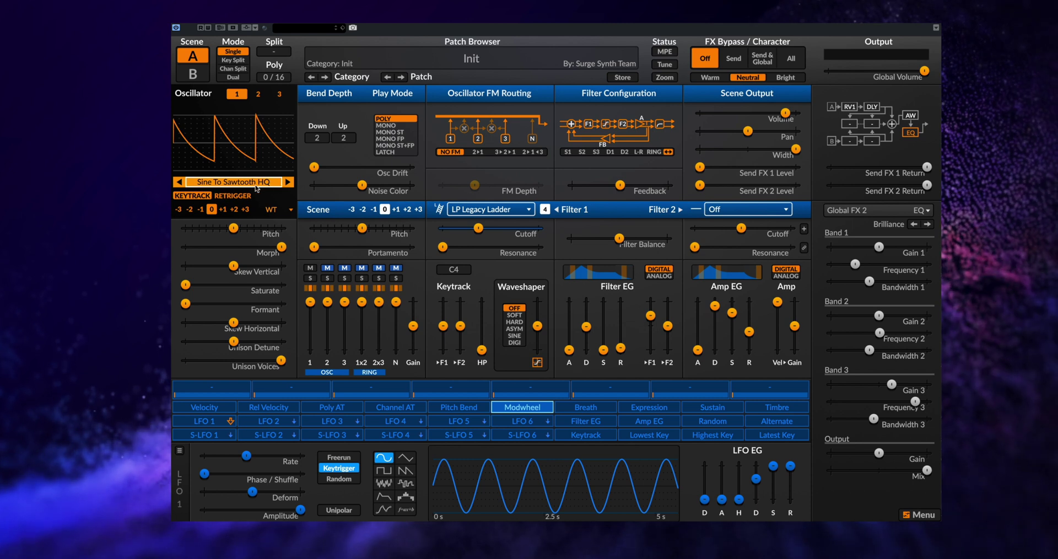